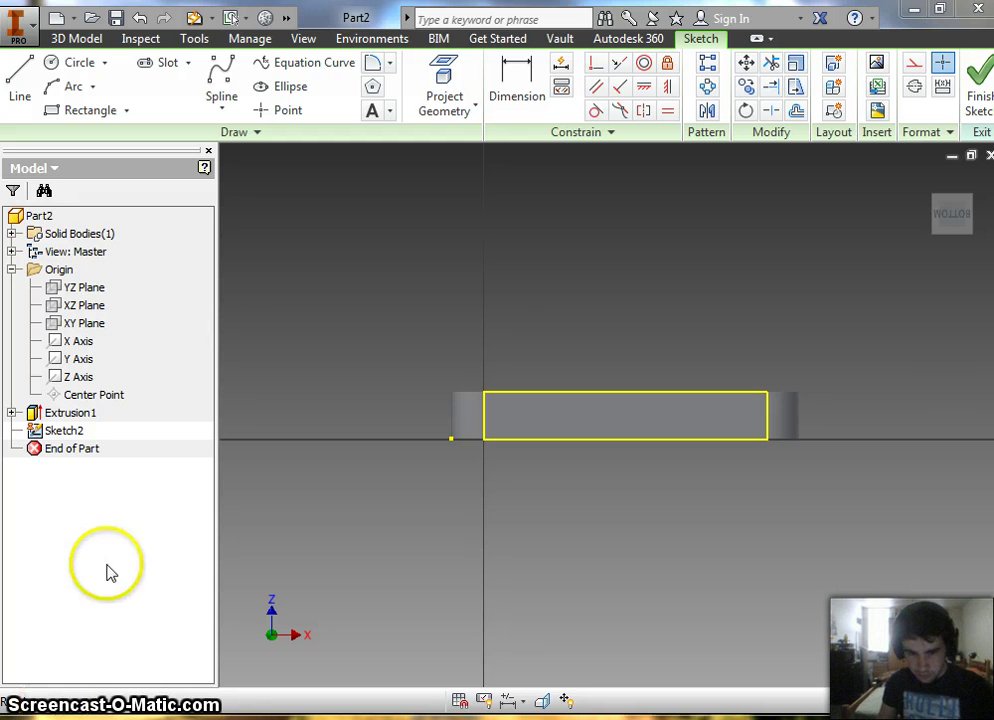
mouse_move(945, 206)
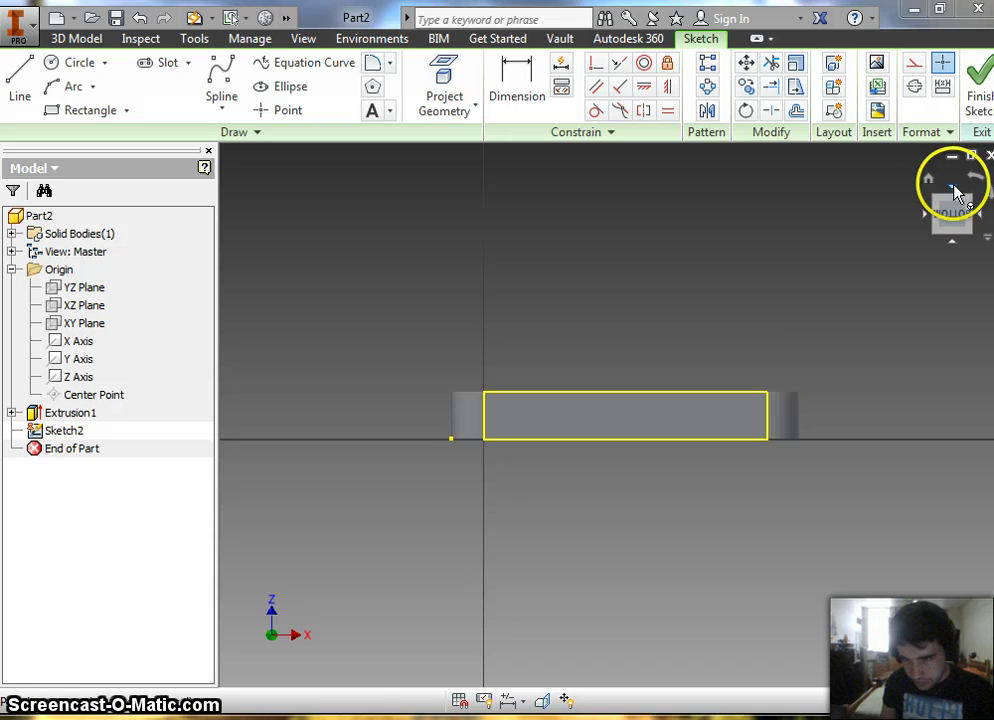
left_click(955, 207)
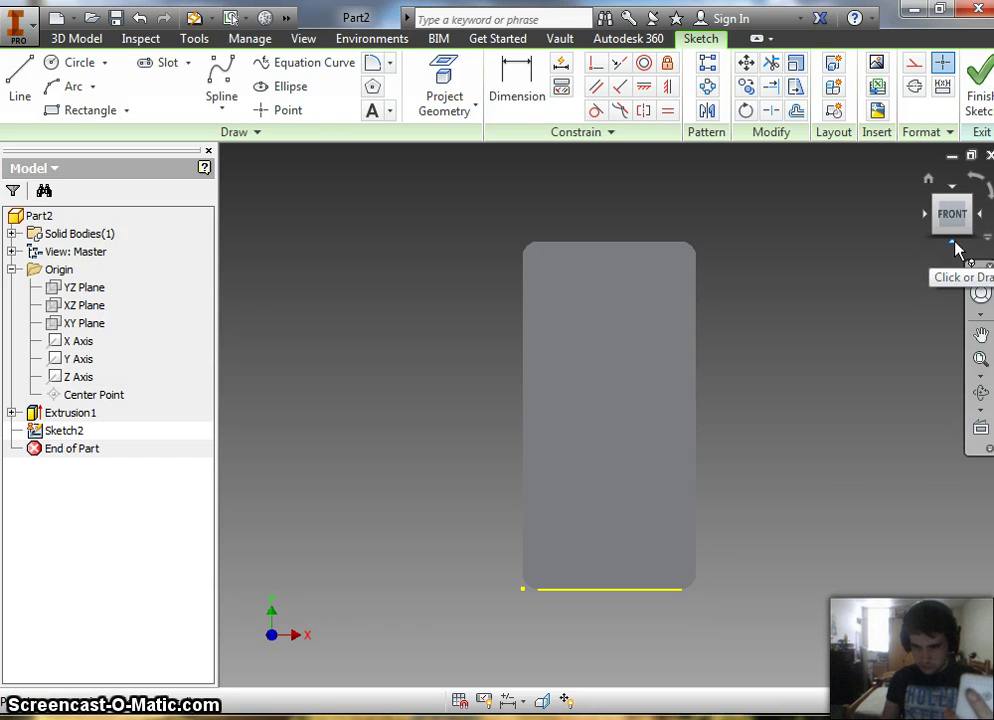
left_click(954, 245)
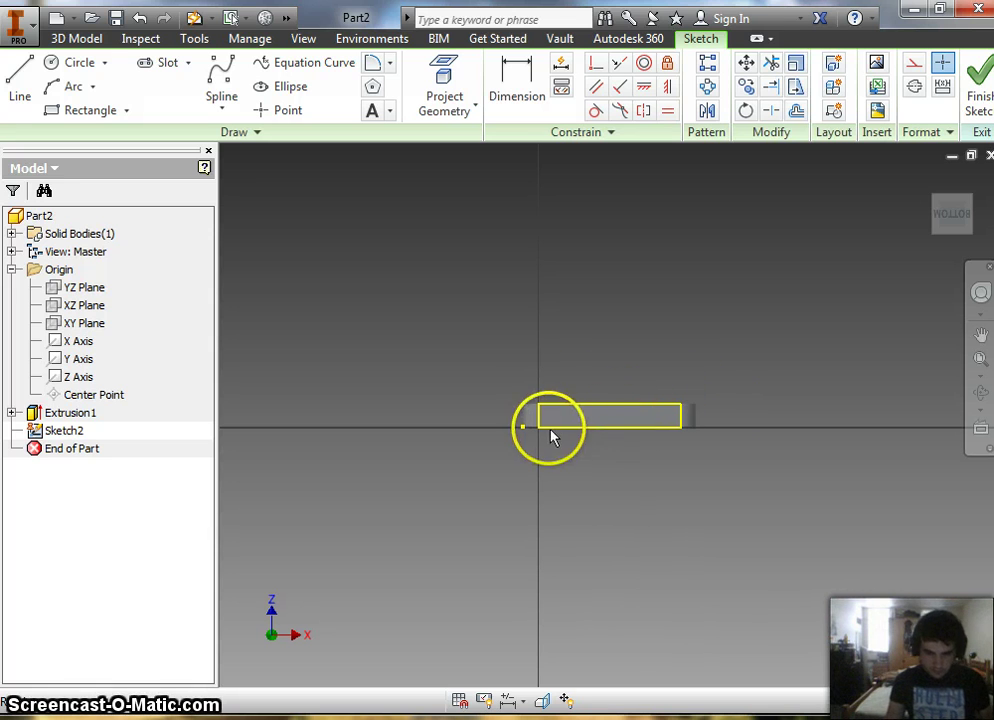
left_click(600, 427)
left_click(581, 430)
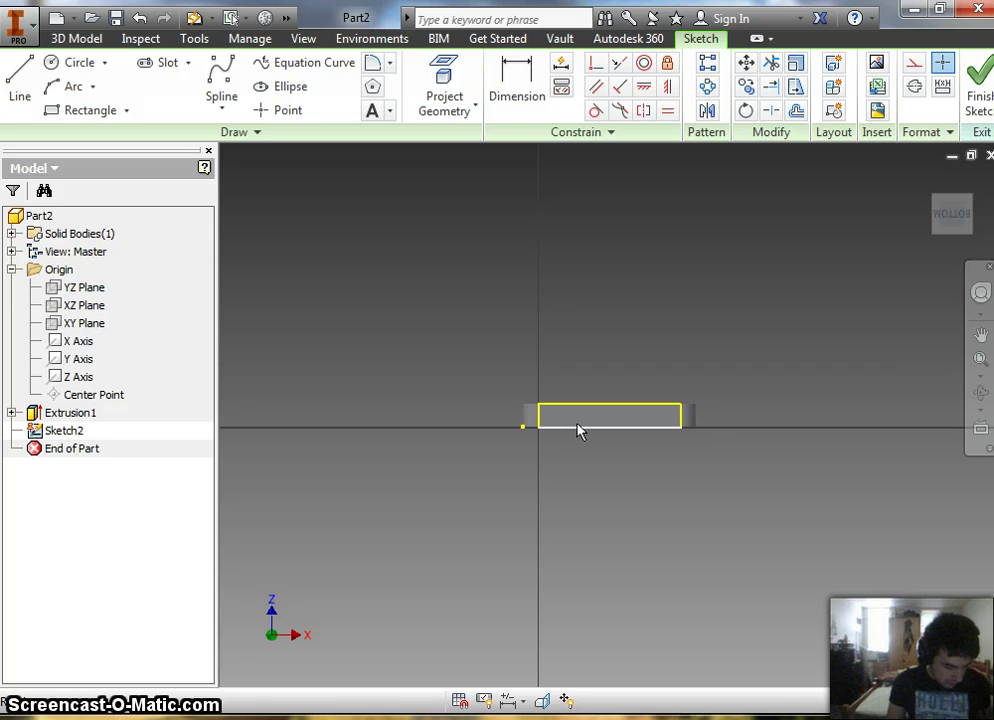
mouse_move(579, 430)
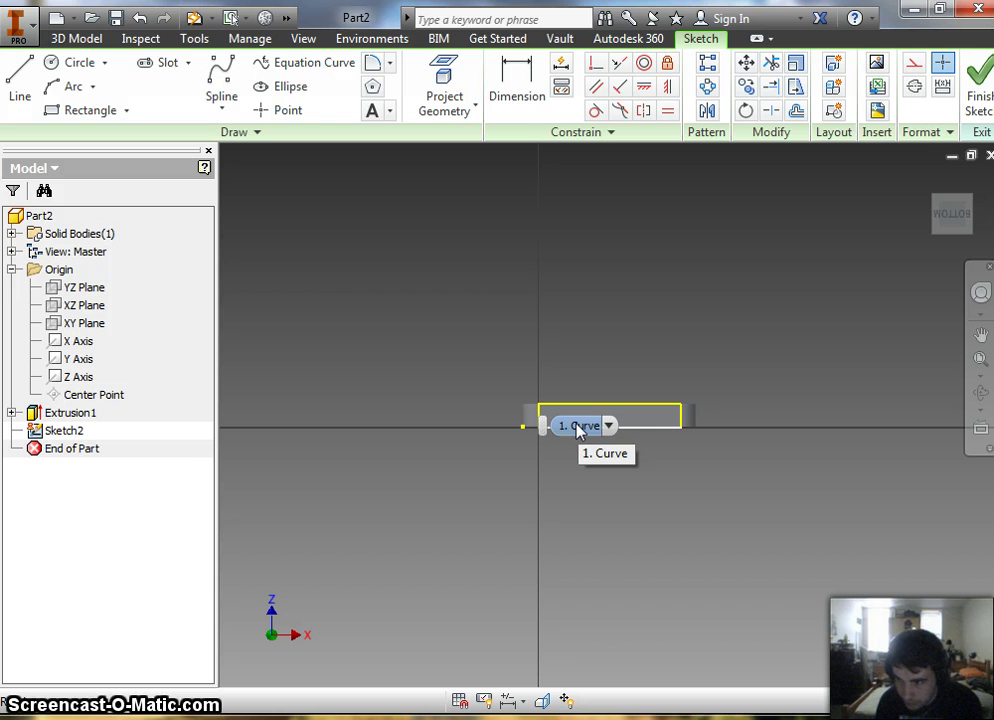
left_click(668, 445)
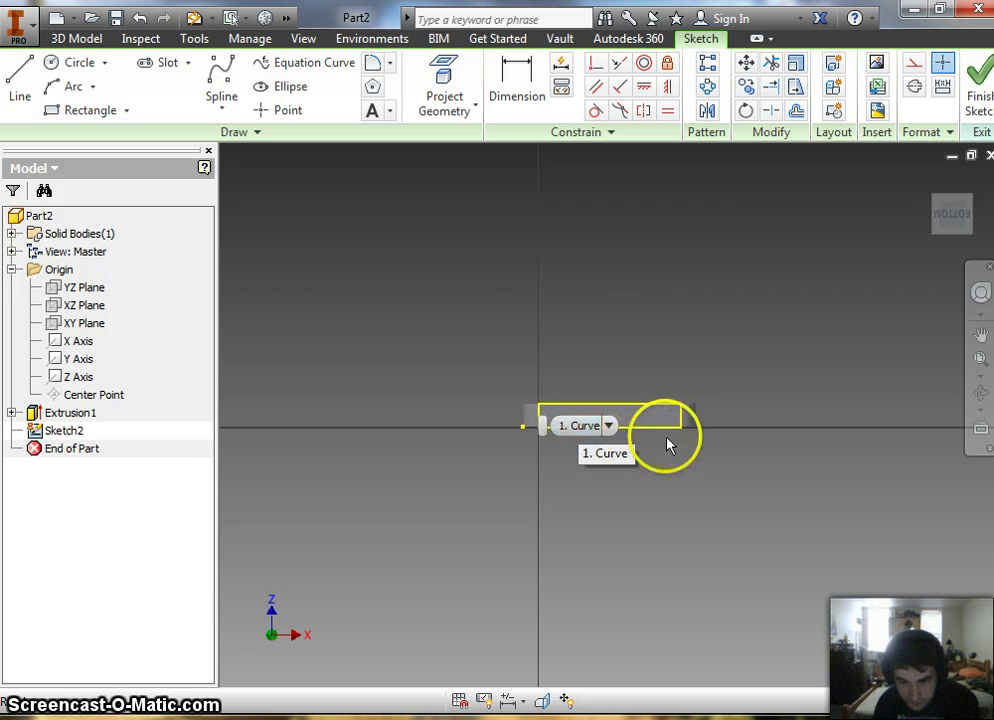
- Project both outer vertical edges of the plate's bottom end into the sketch
scroll(669, 440, "up", 4)
scroll(658, 425, "down", 2)
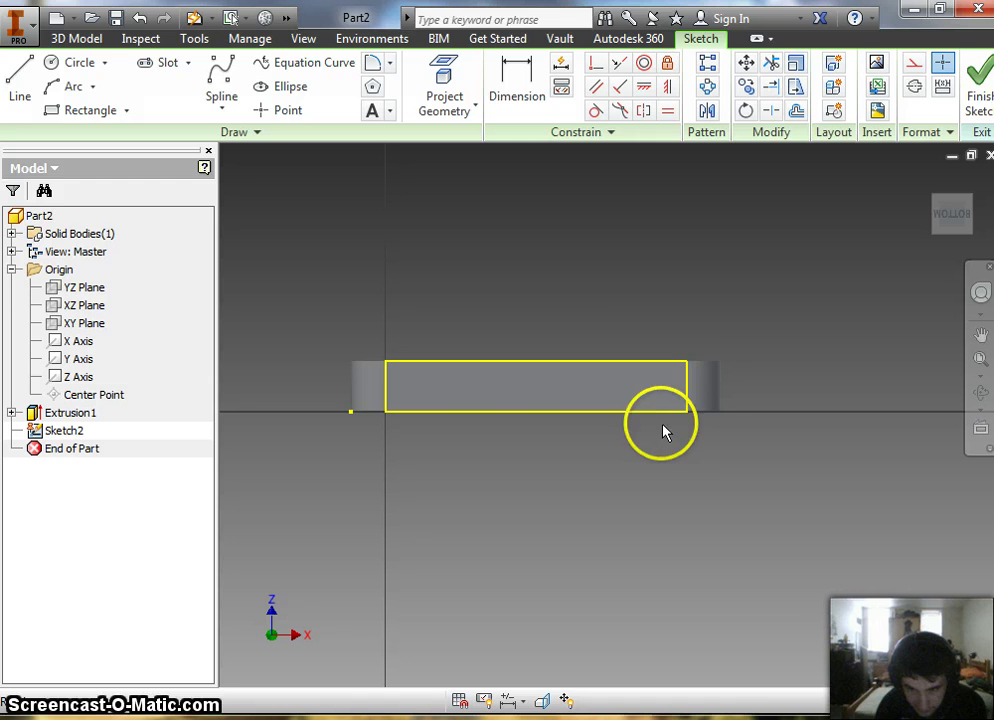
left_click(348, 385)
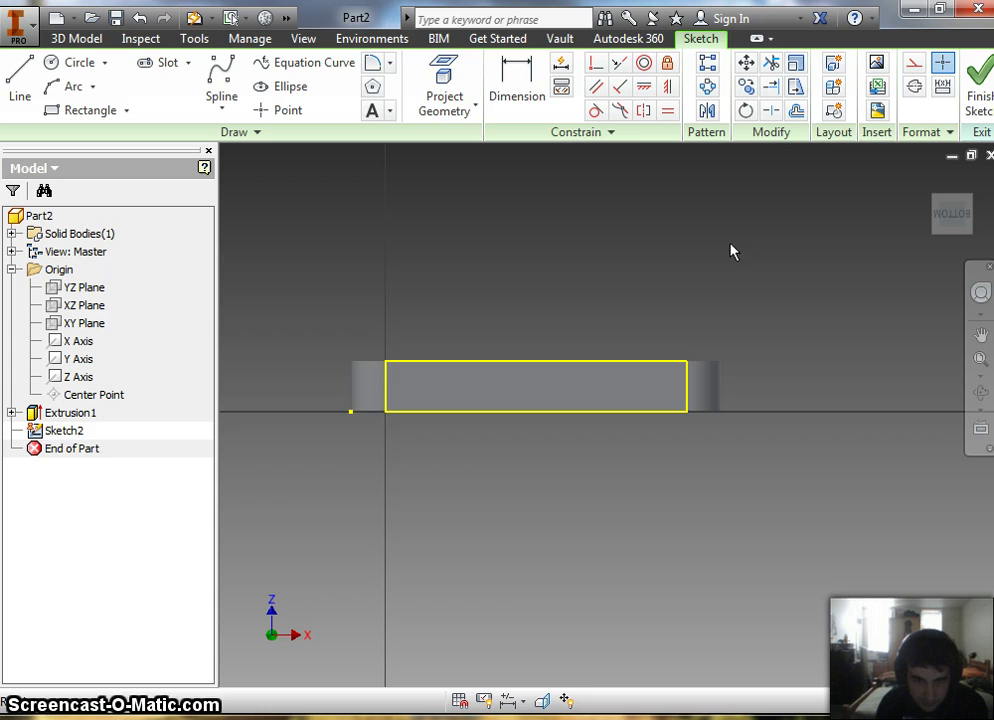
left_click(442, 82)
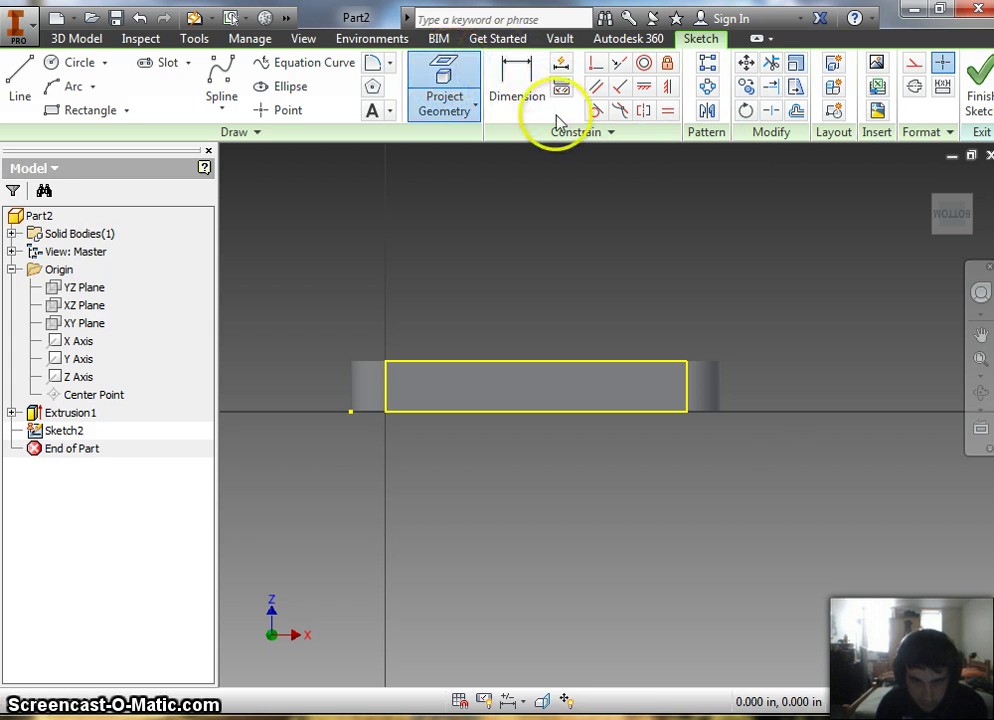
left_click(721, 388)
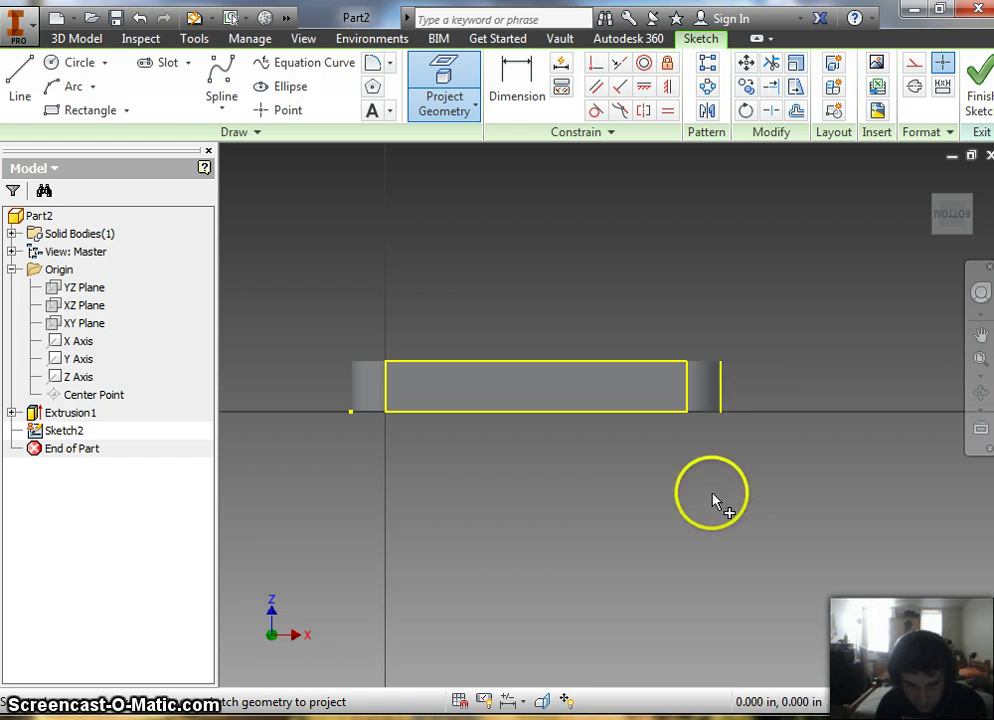
left_click(352, 383)
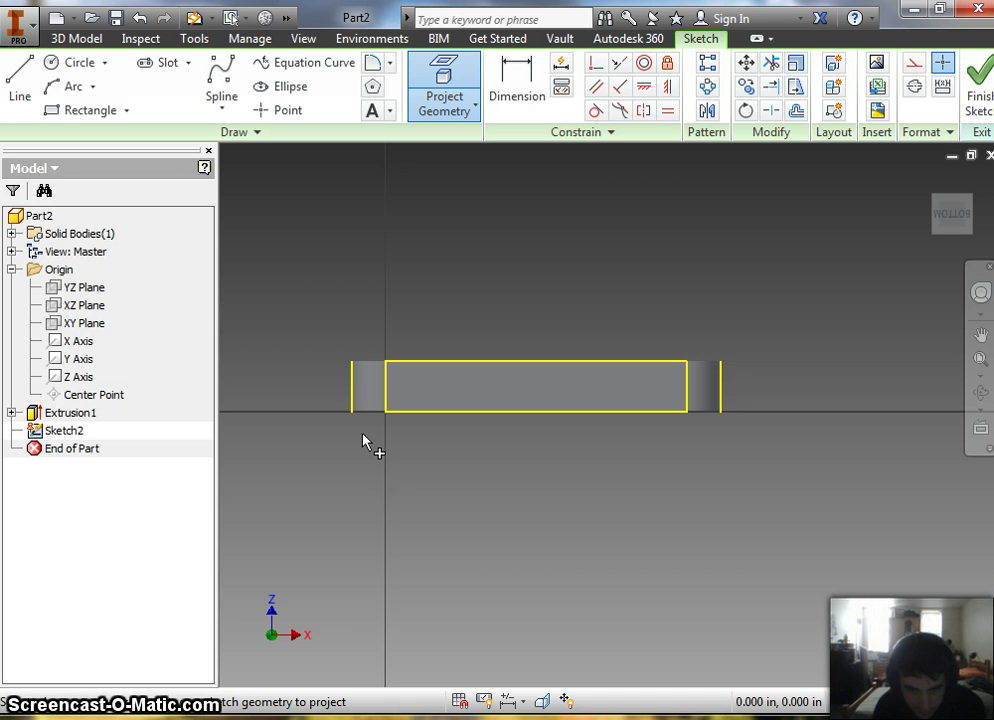
left_click(512, 533)
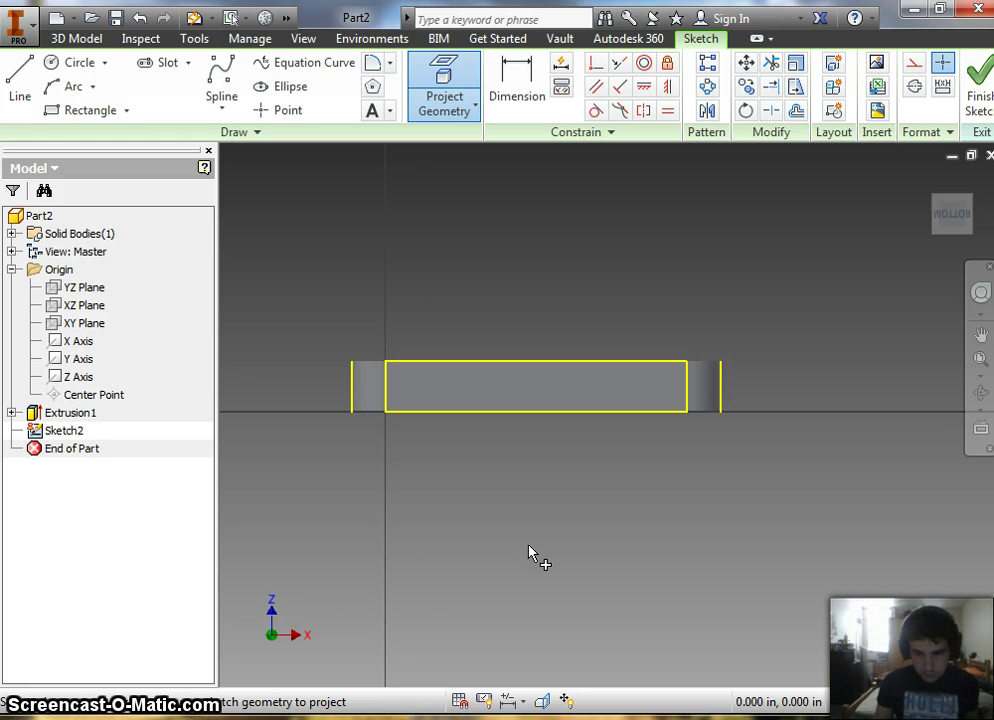
mouse_move(364, 479)
left_mouse_down()
mouse_move(355, 444)
mouse_move(357, 477)
left_mouse_up()
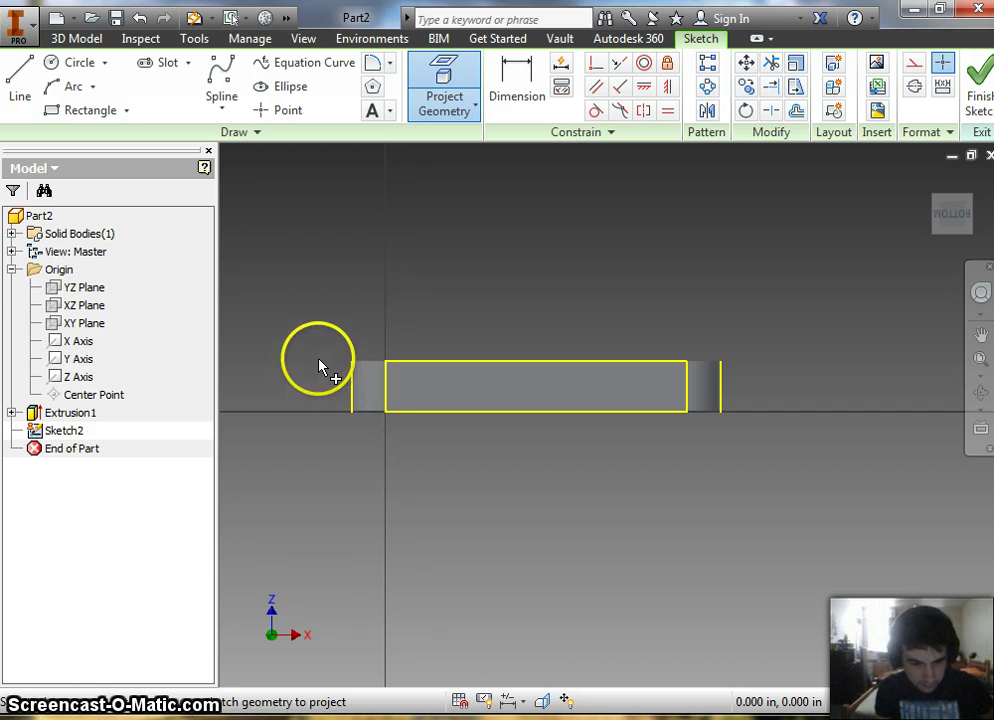
- Sketch a vertical line about 0.13 in long down each projected outer edge, starting from its upper endpoint
left_click(29, 89)
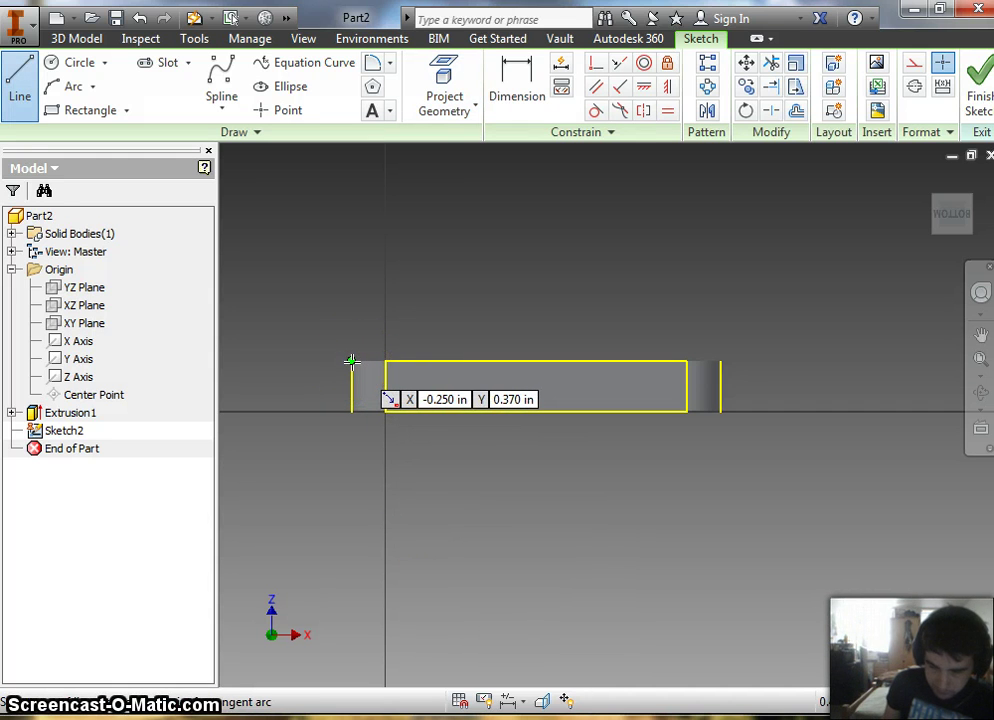
left_click(352, 361)
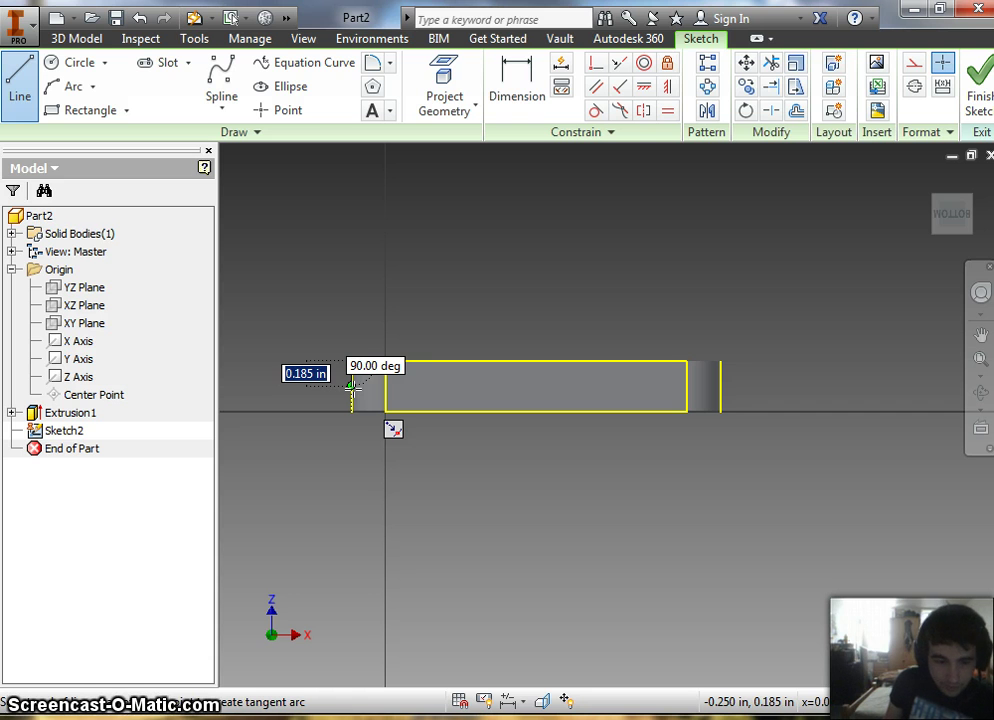
left_click(359, 387)
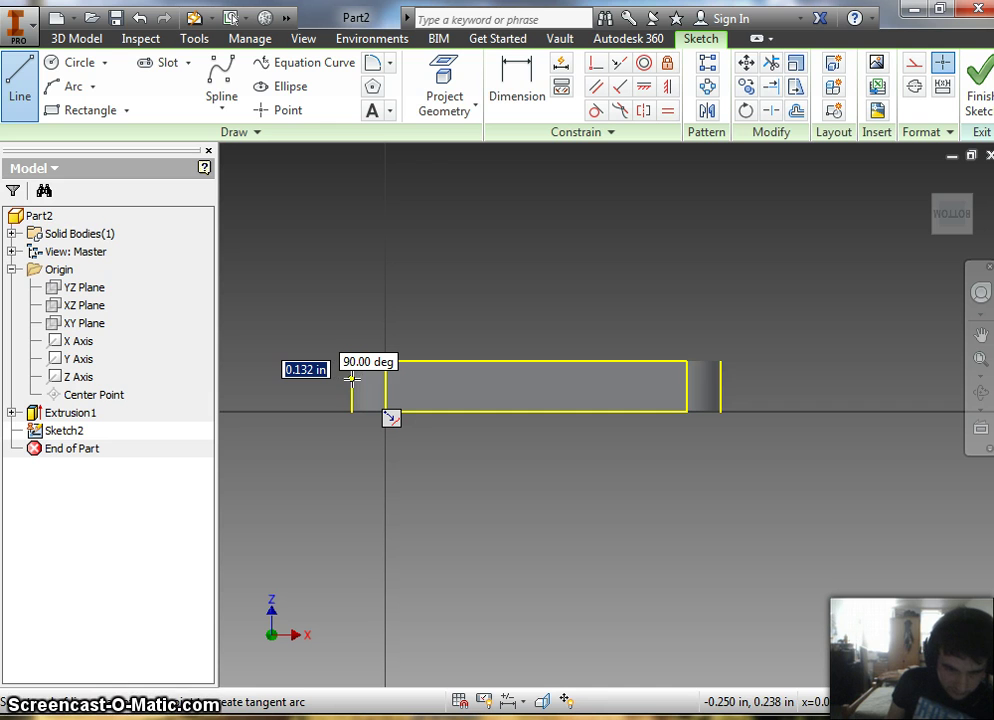
double_click(352, 377)
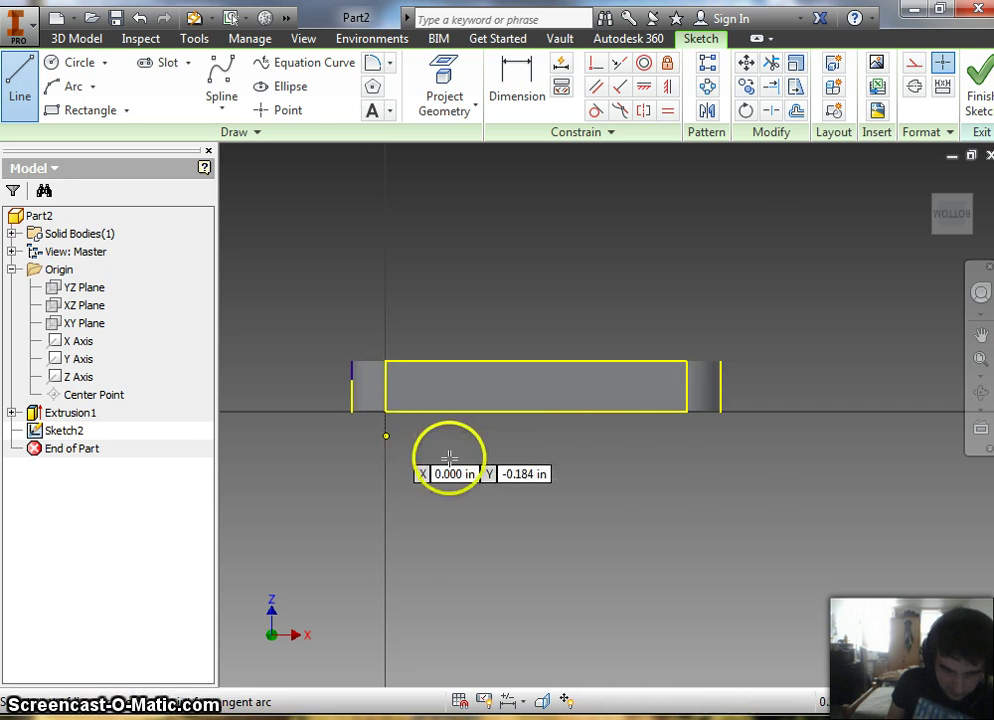
left_click(719, 360)
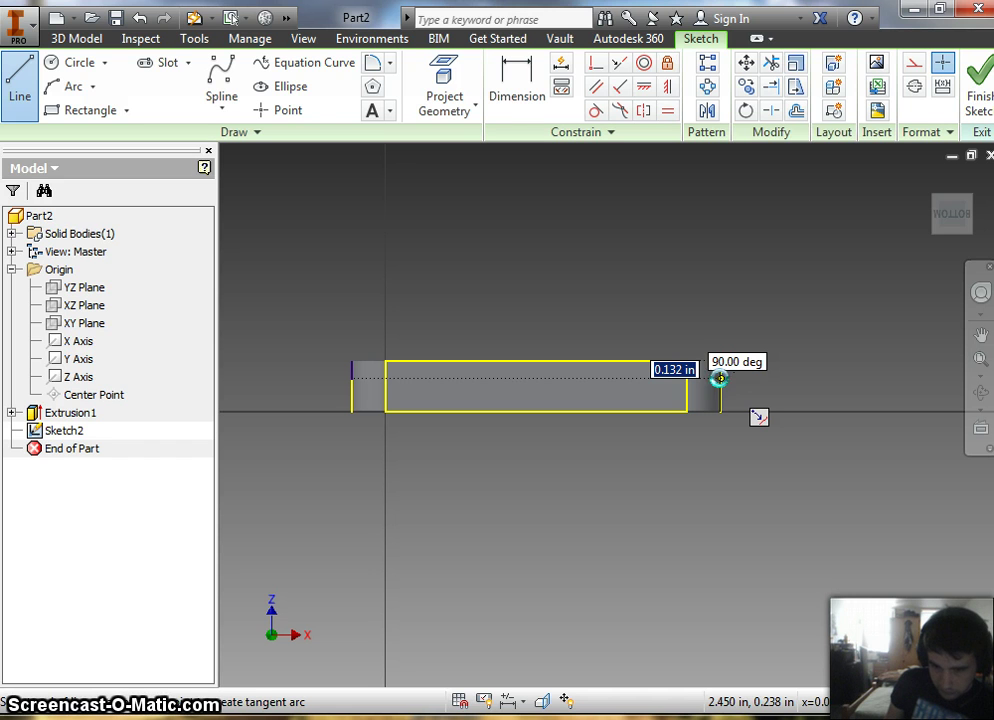
left_click(719, 378)
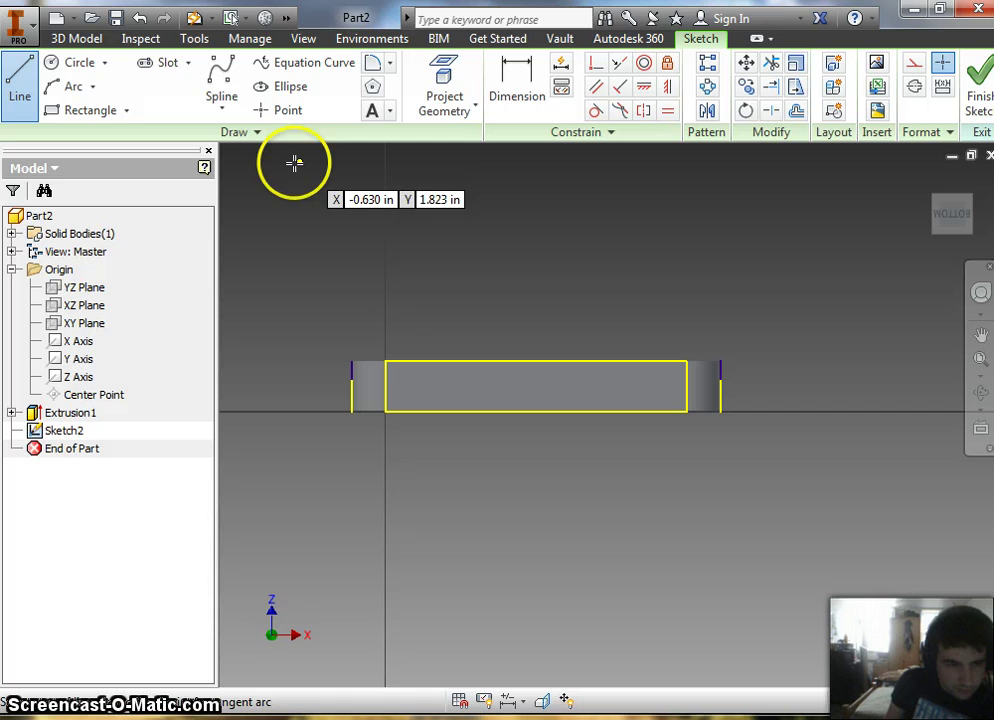
- Dimension the short vertical line on the left outer edge at 0.23 in
left_click(514, 84)
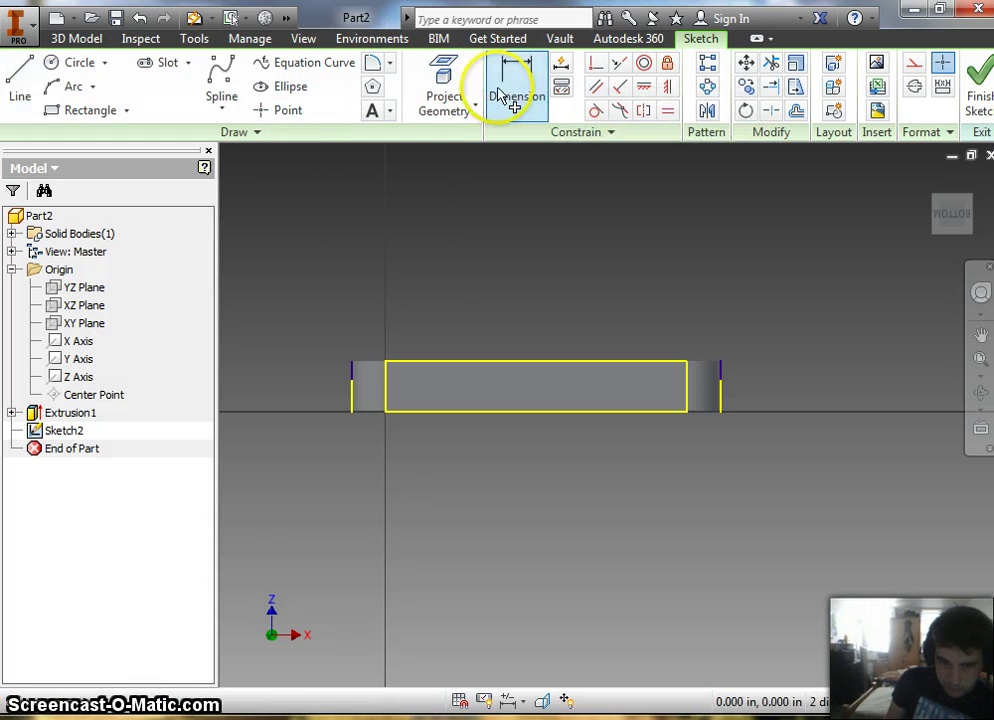
left_click(351, 372)
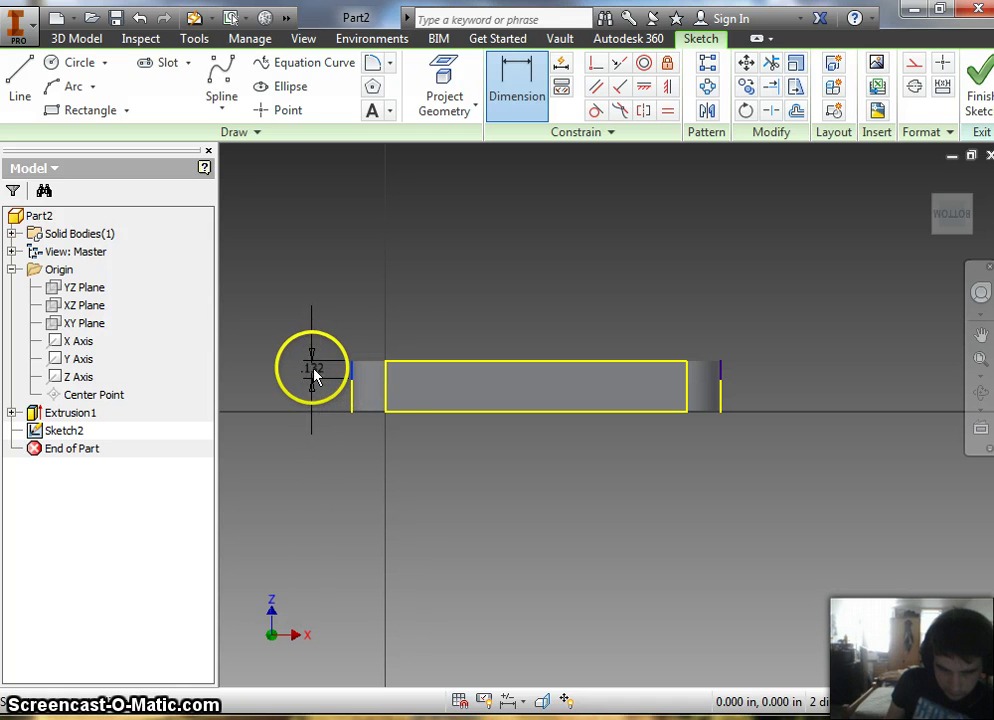
left_click(313, 372)
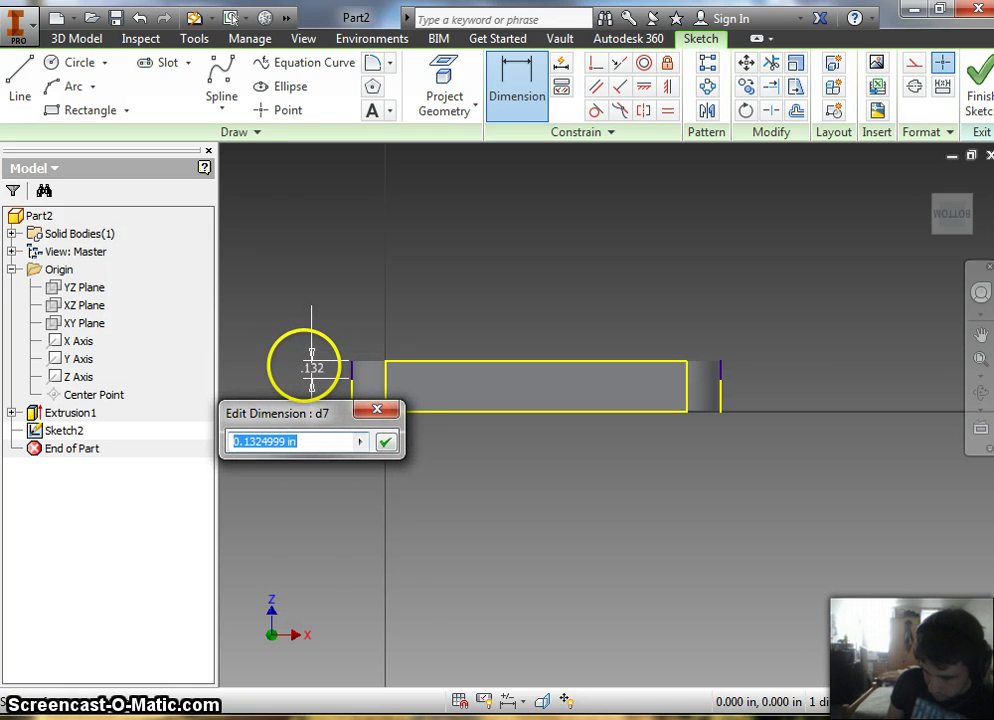
type(".23")
key("Return")
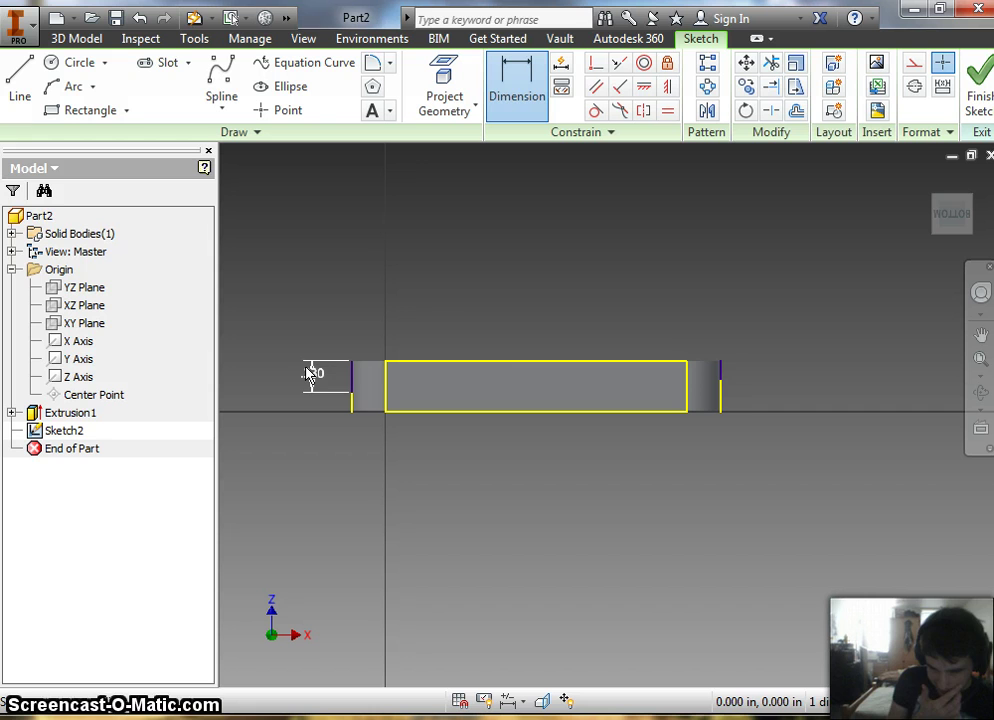
- Dimension the short vertical line on the right outer edge at 0.23 in
left_click(722, 382)
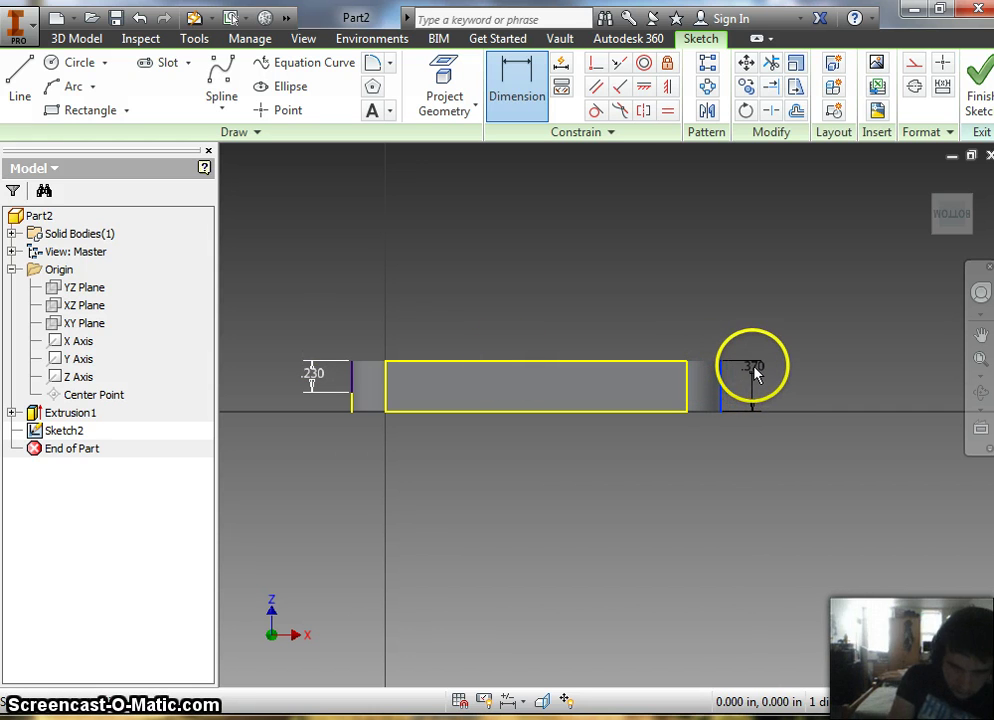
key("Escape")
left_click(520, 95)
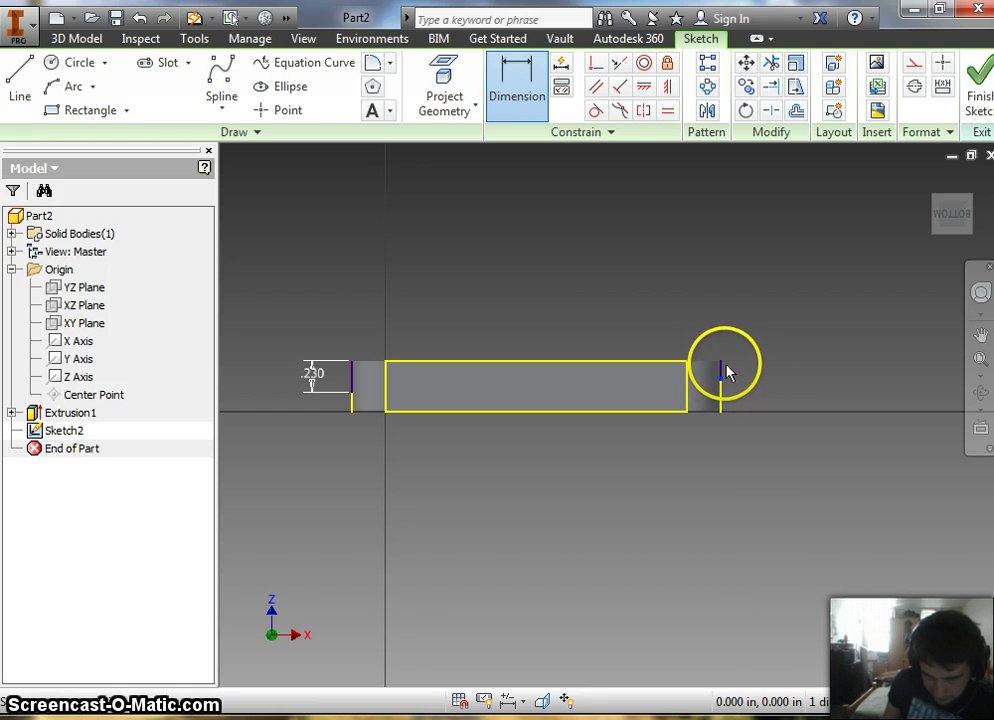
left_click(723, 367)
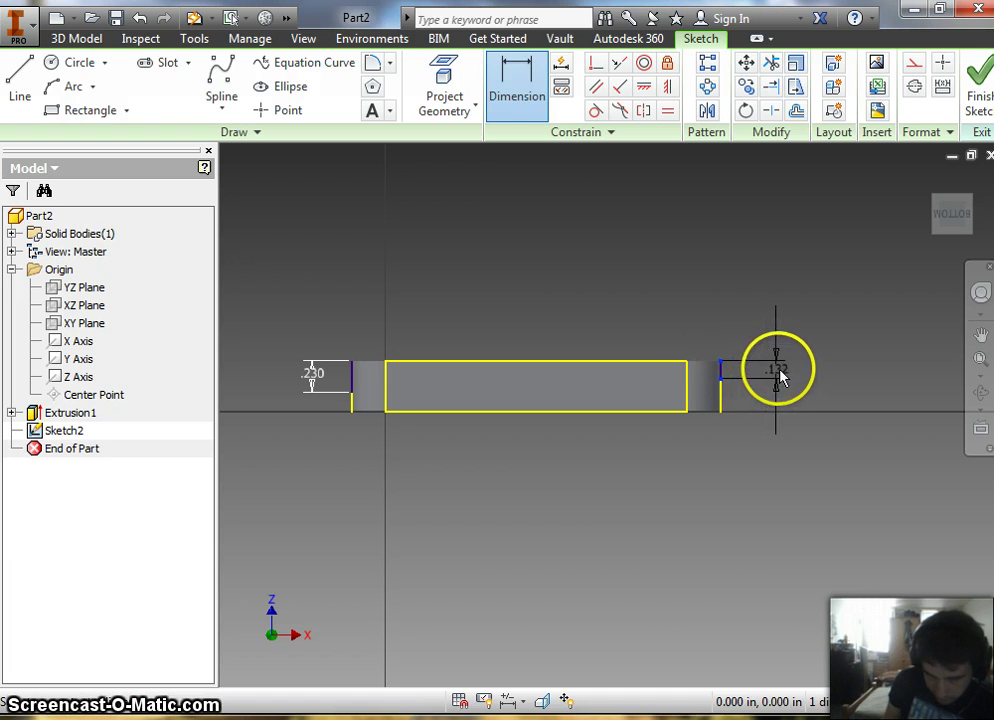
left_click(776, 373)
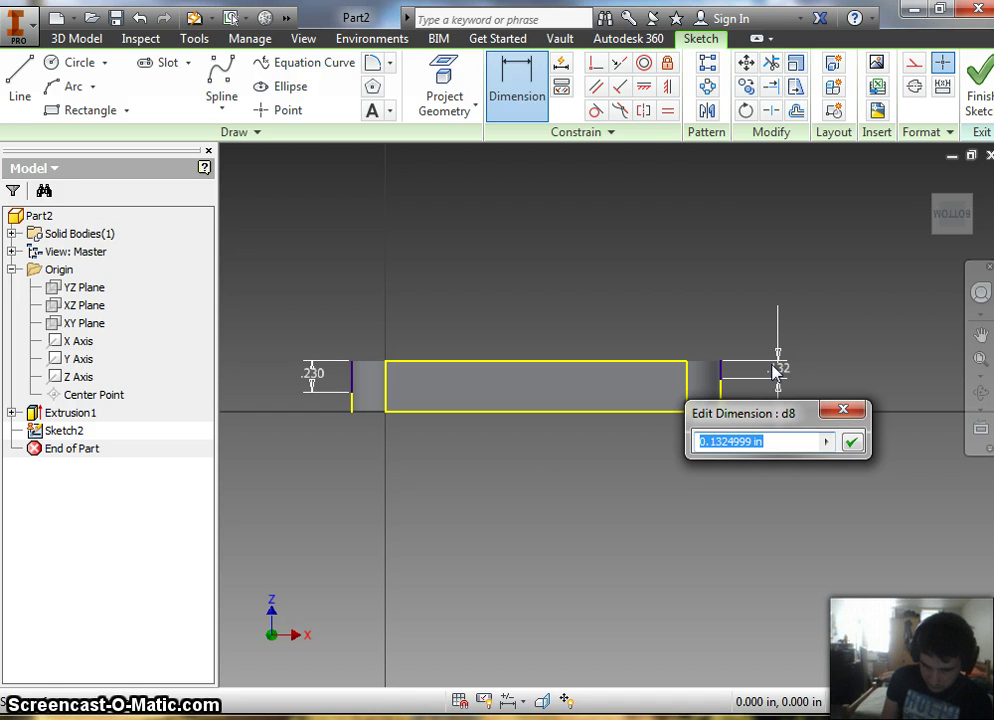
type(".23")
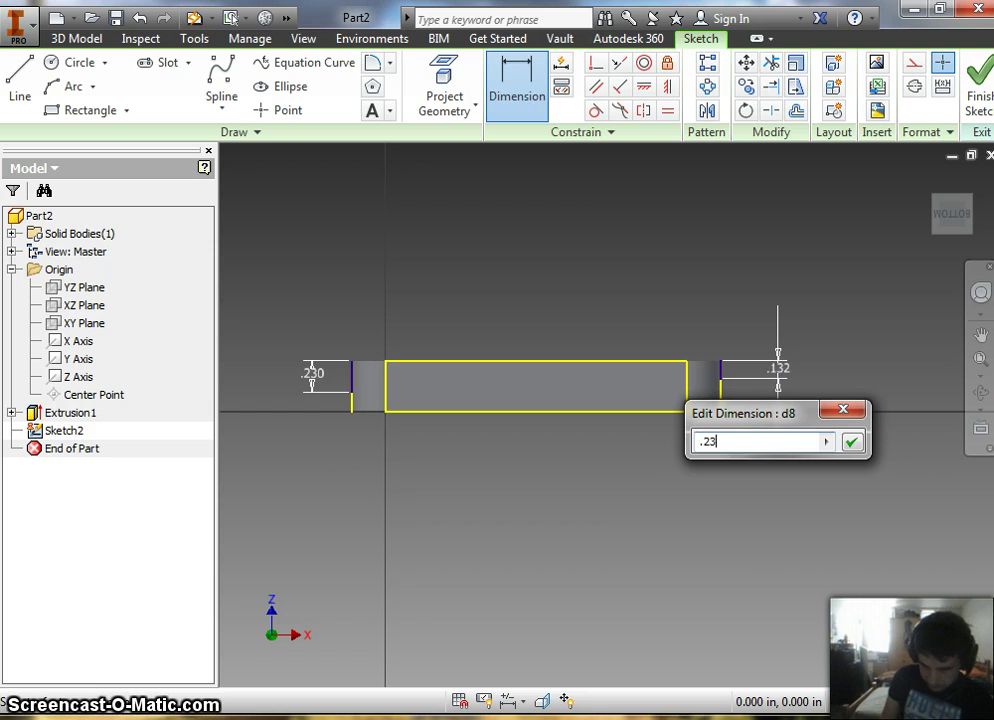
key("Return")
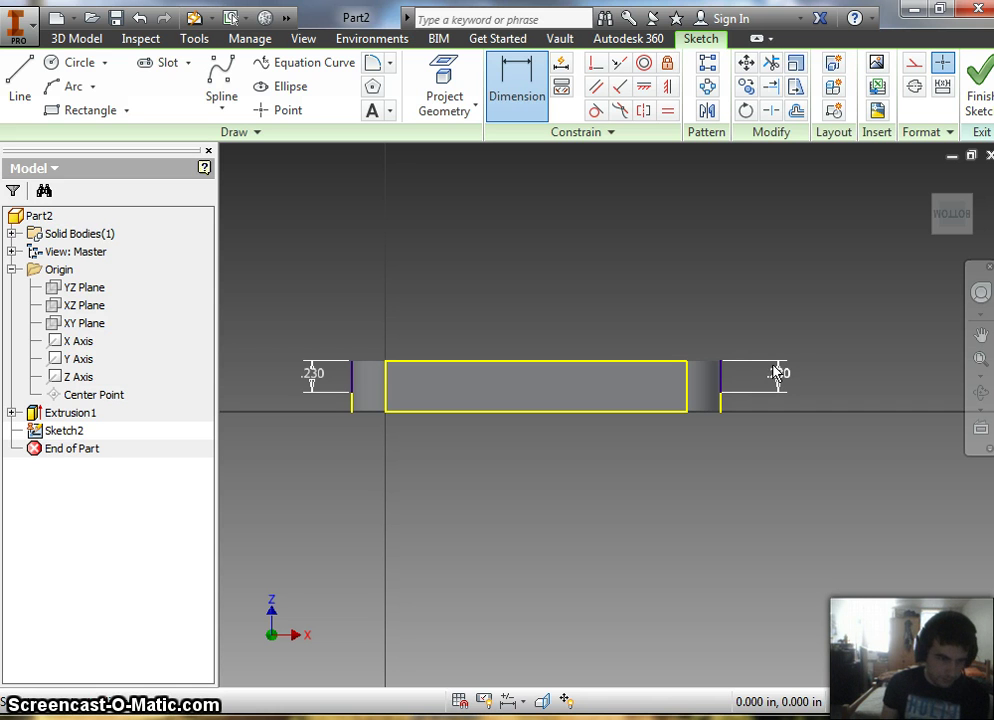
- Draw a three-point arc joining the lower ends of the two 0.23 in lines and touching the end face's lower edge at its middle
left_click(93, 89)
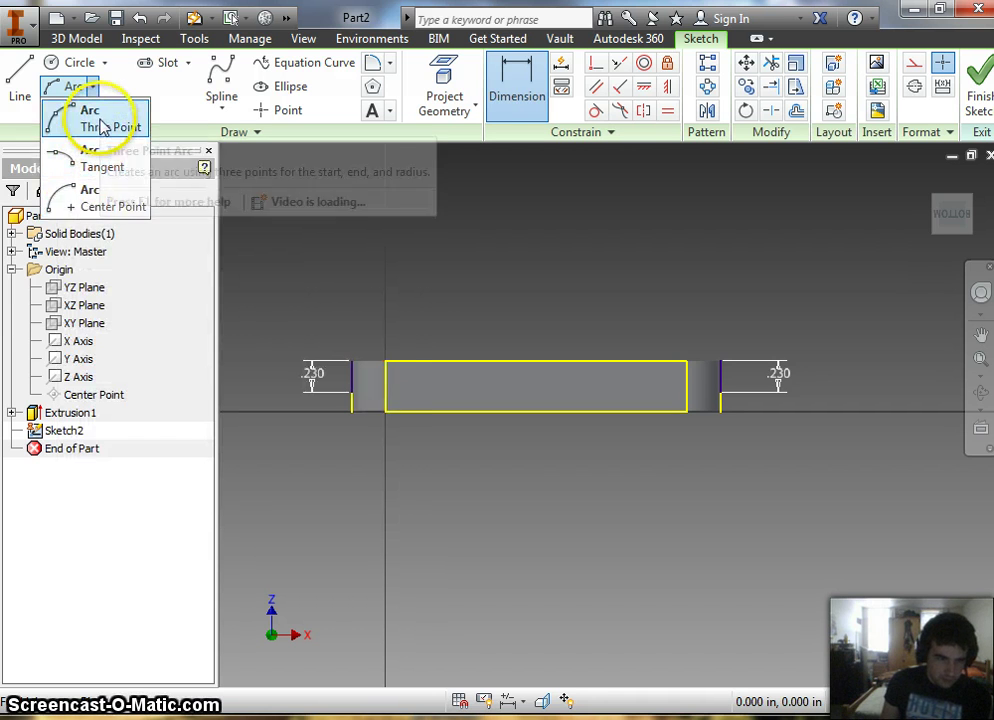
left_click(100, 120)
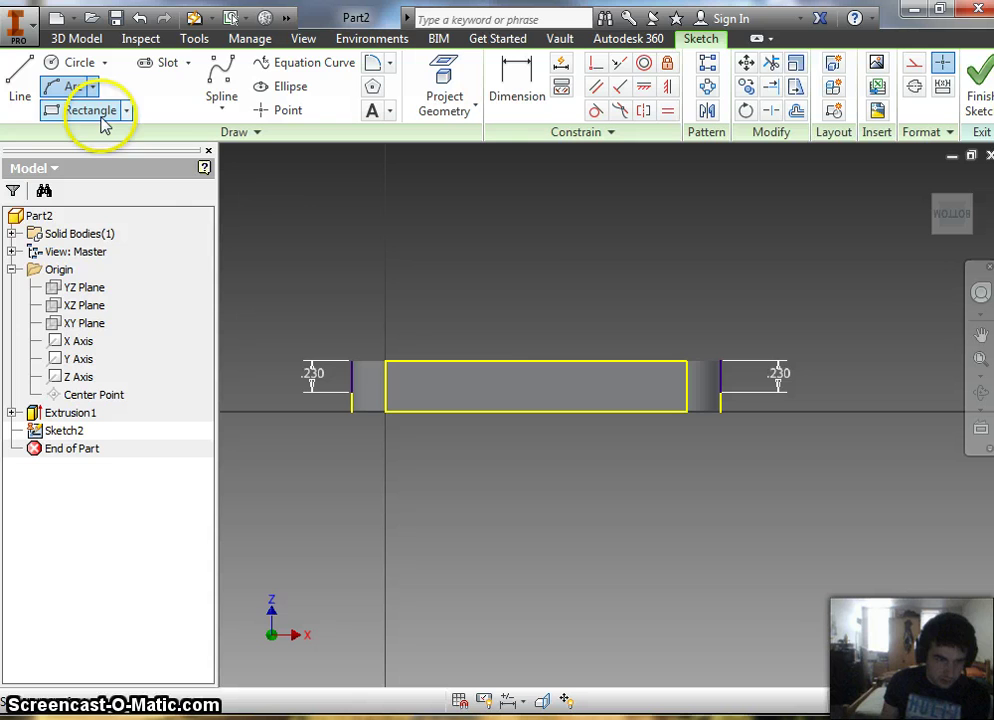
left_click(352, 390)
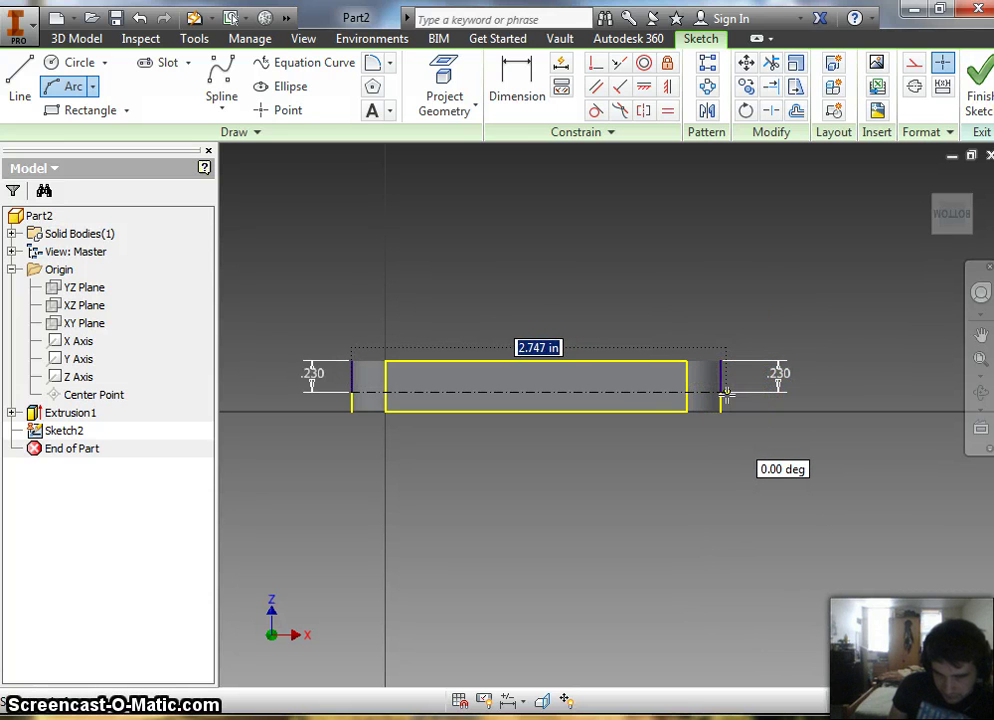
left_click_drag(722, 394, 902, 470)
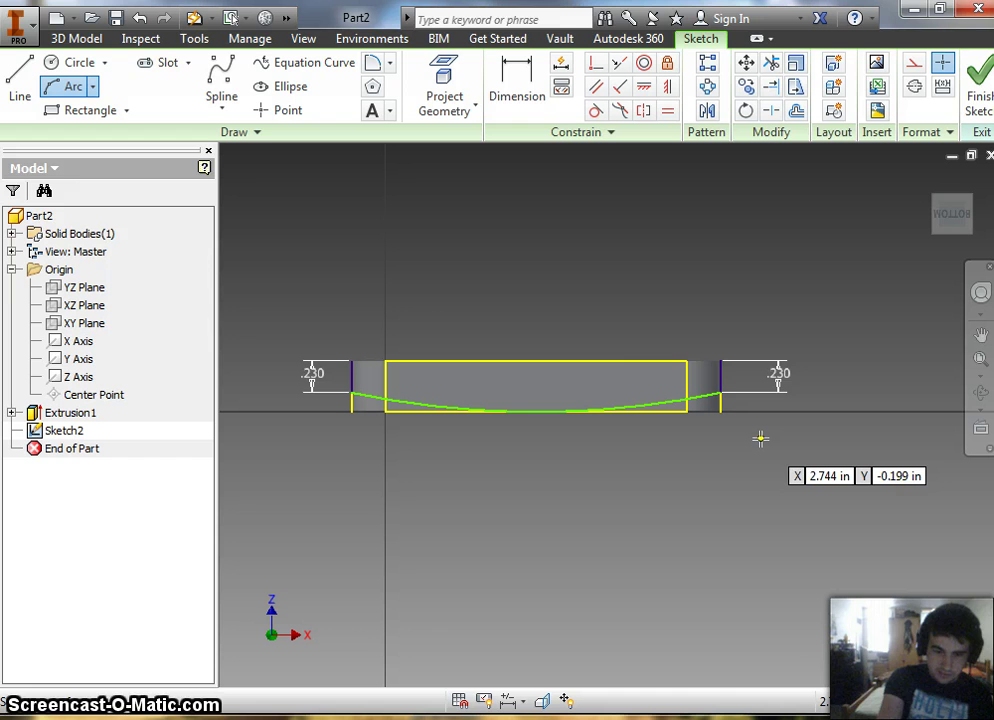
left_click_drag(714, 355, 623, 385)
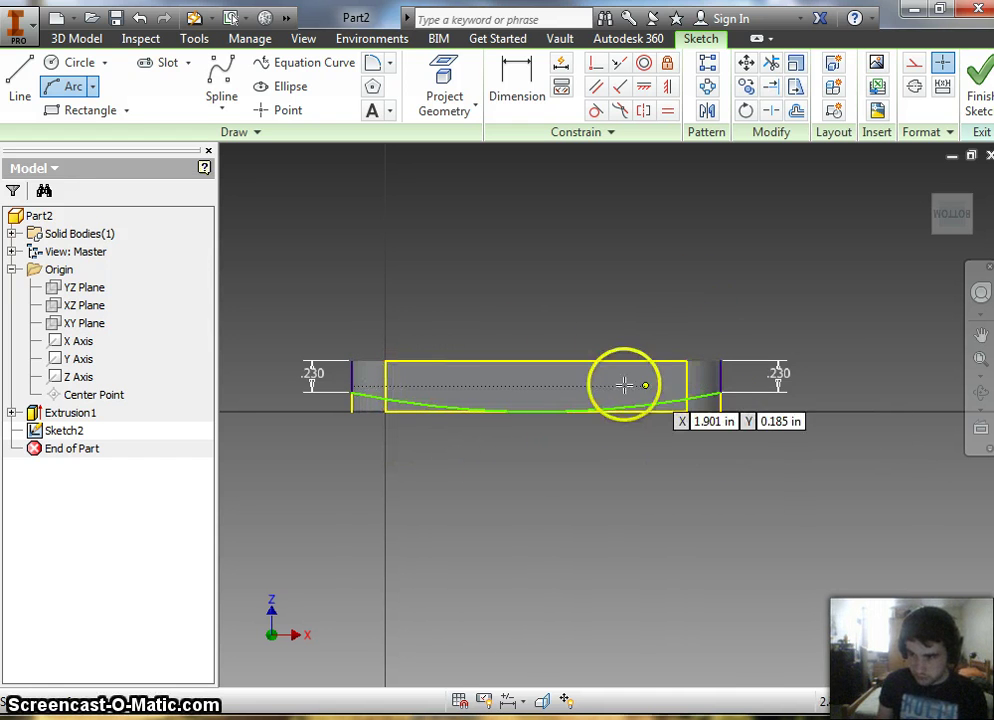
left_click(393, 420)
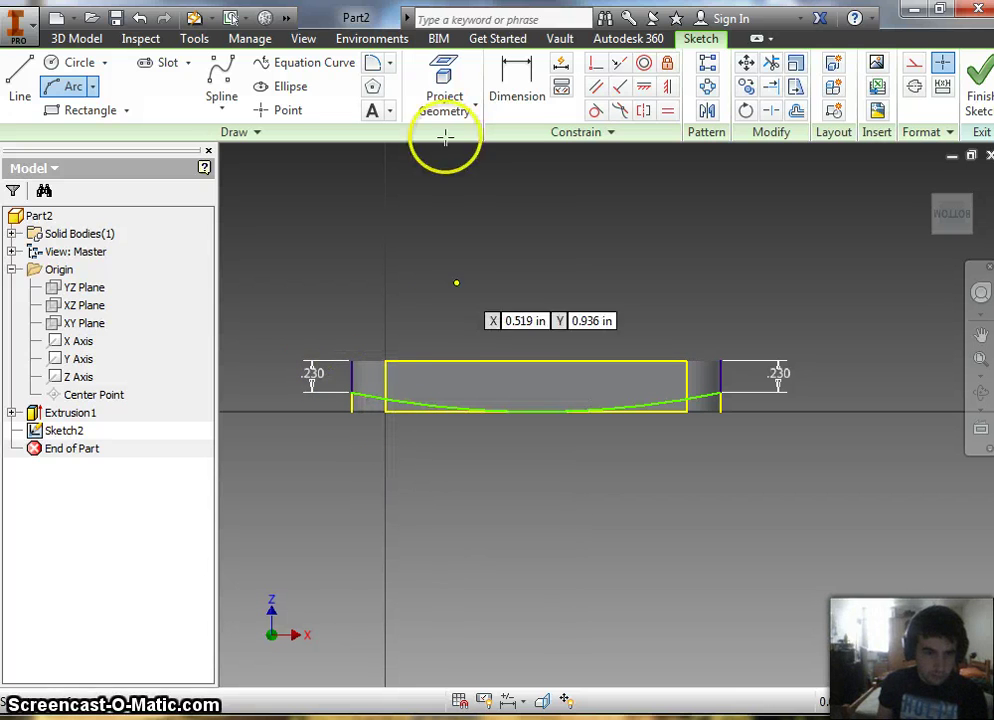
- Close the profile with a 2.7 in horizontal line joining the upper ends of the two 0.23 in lines, and finish the sketch
left_click(22, 90)
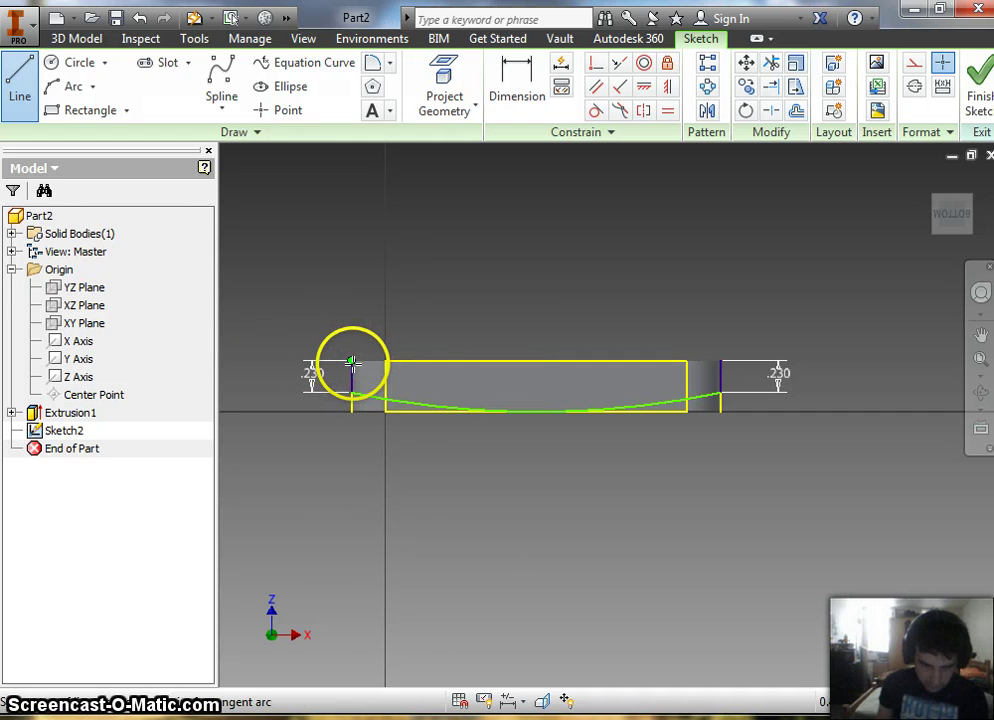
left_click(352, 362)
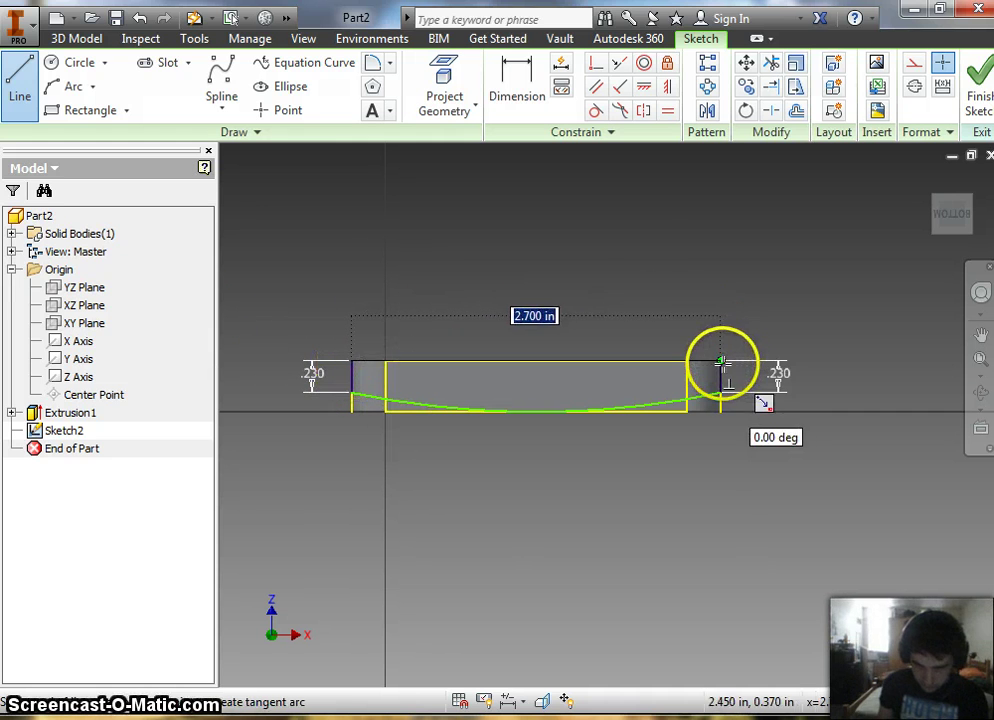
left_click(720, 361)
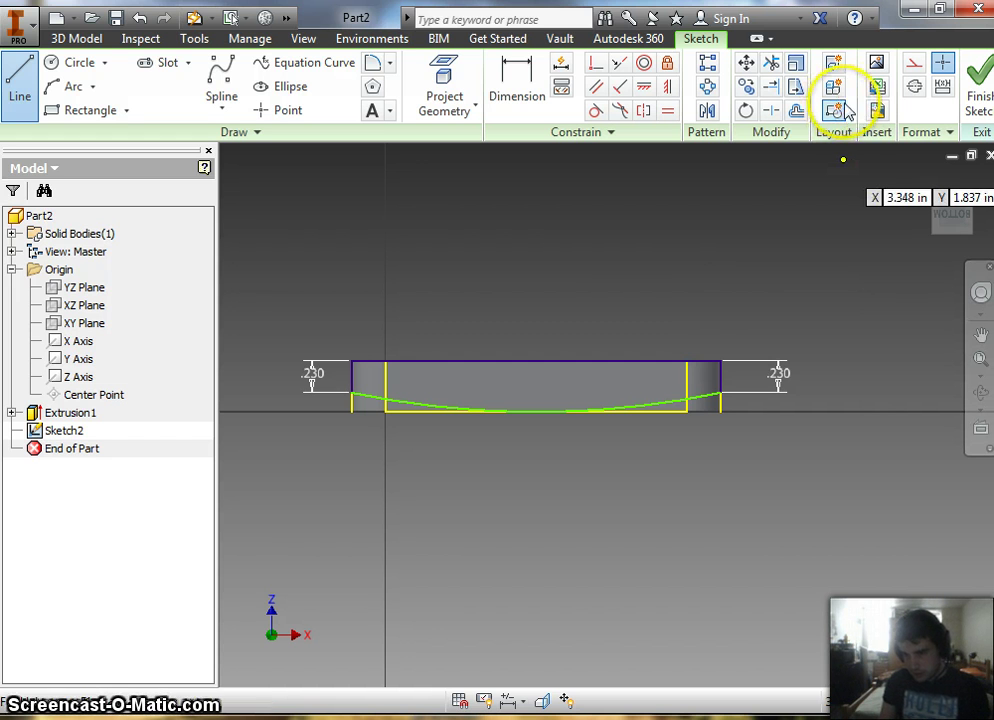
left_click(980, 92)
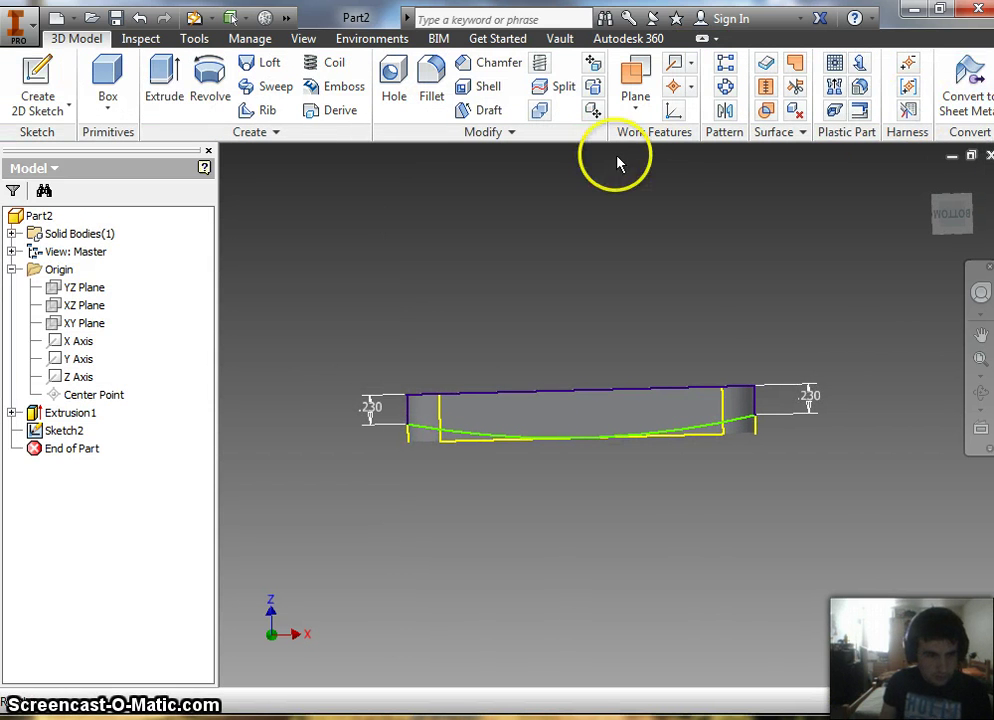
- Start an extrusion of the closed region bounded by the upper line, the two 0.23 in sides and the arc
left_click(165, 90)
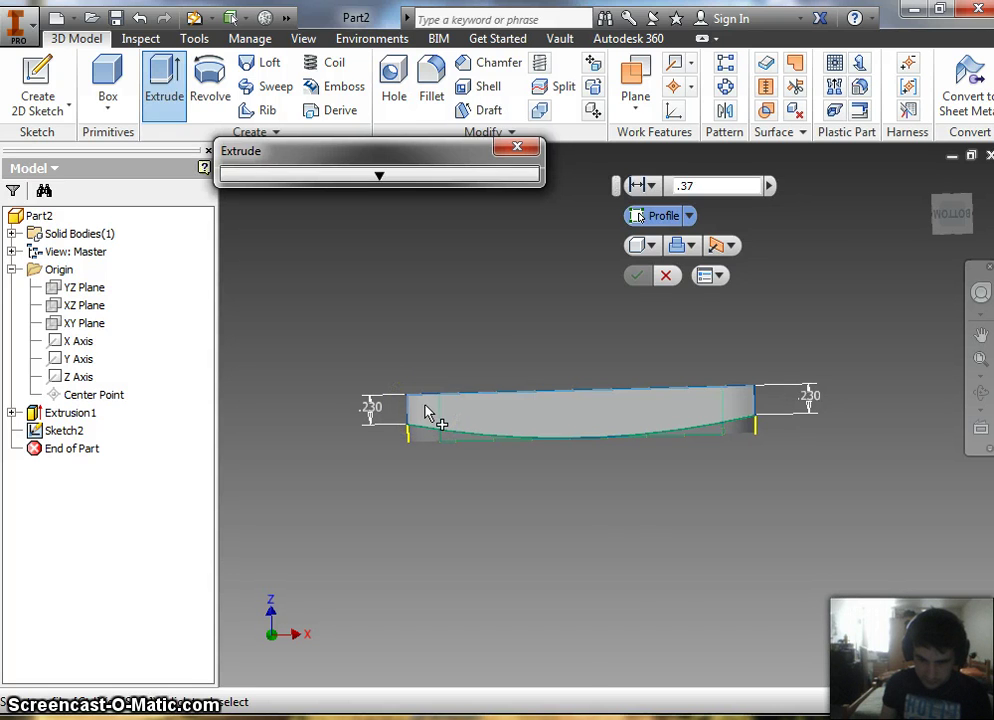
left_click(430, 415)
left_click(497, 314)
left_click(751, 393)
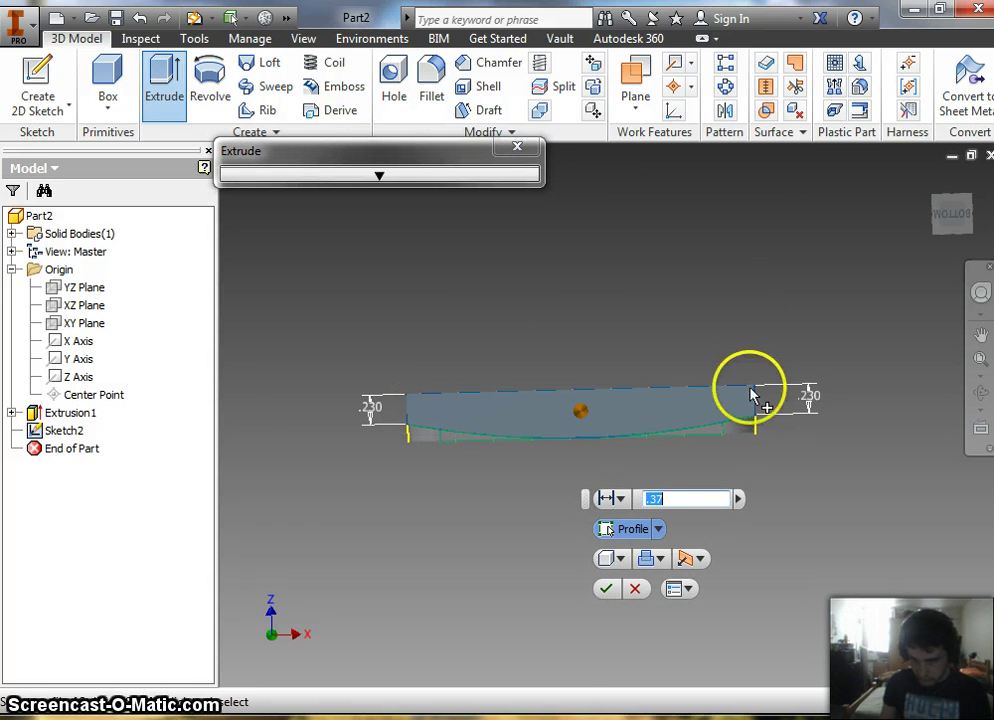
left_click(702, 420)
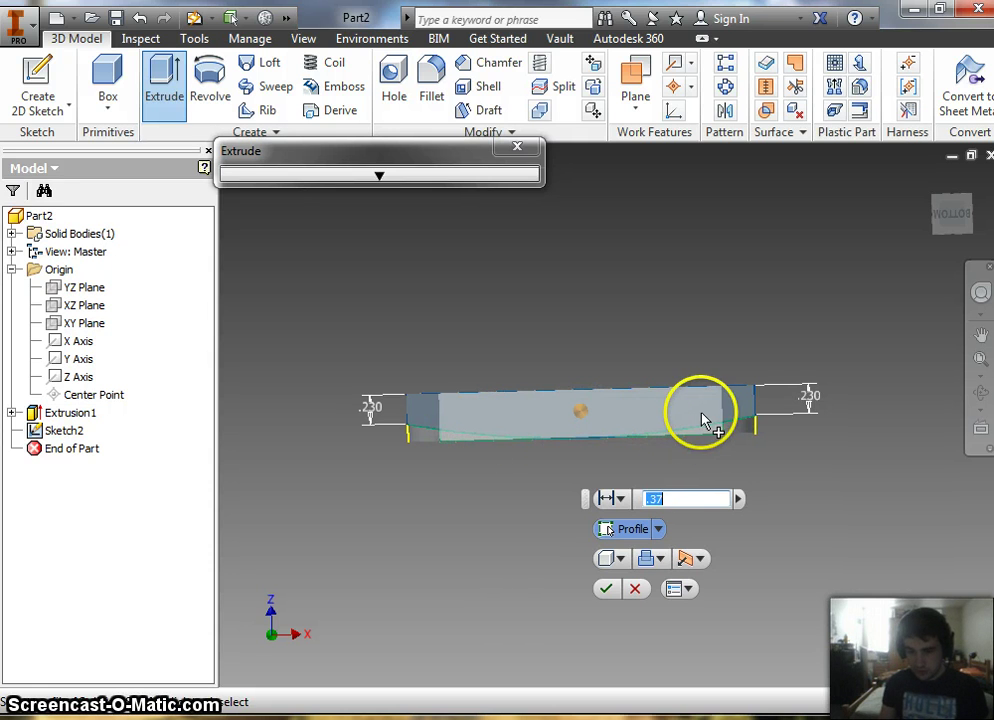
left_click(704, 446)
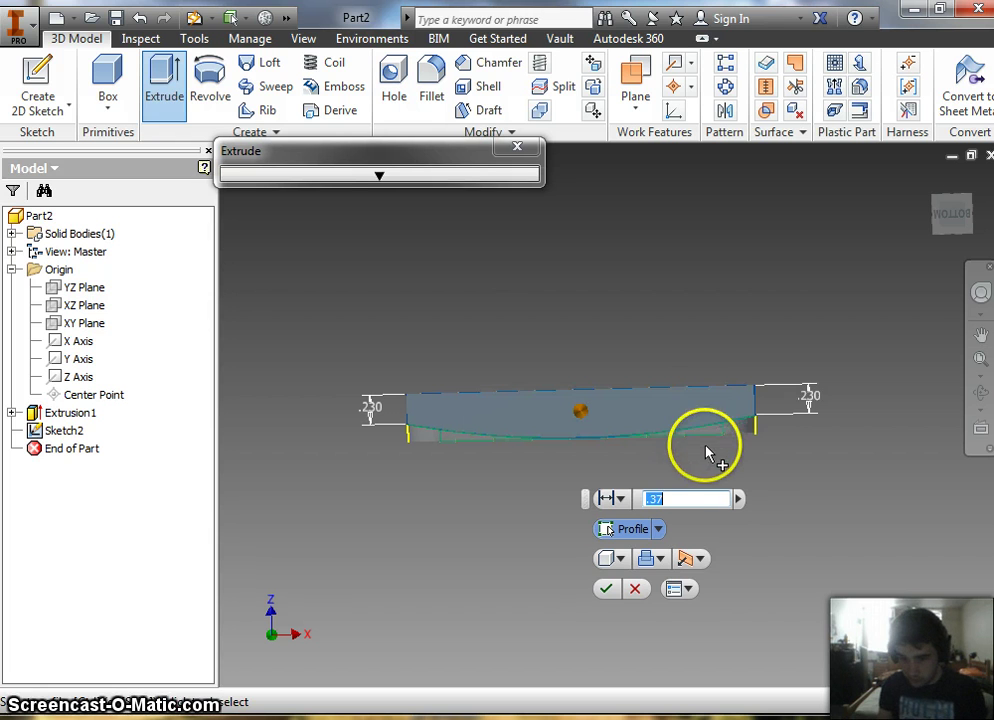
left_click(972, 205)
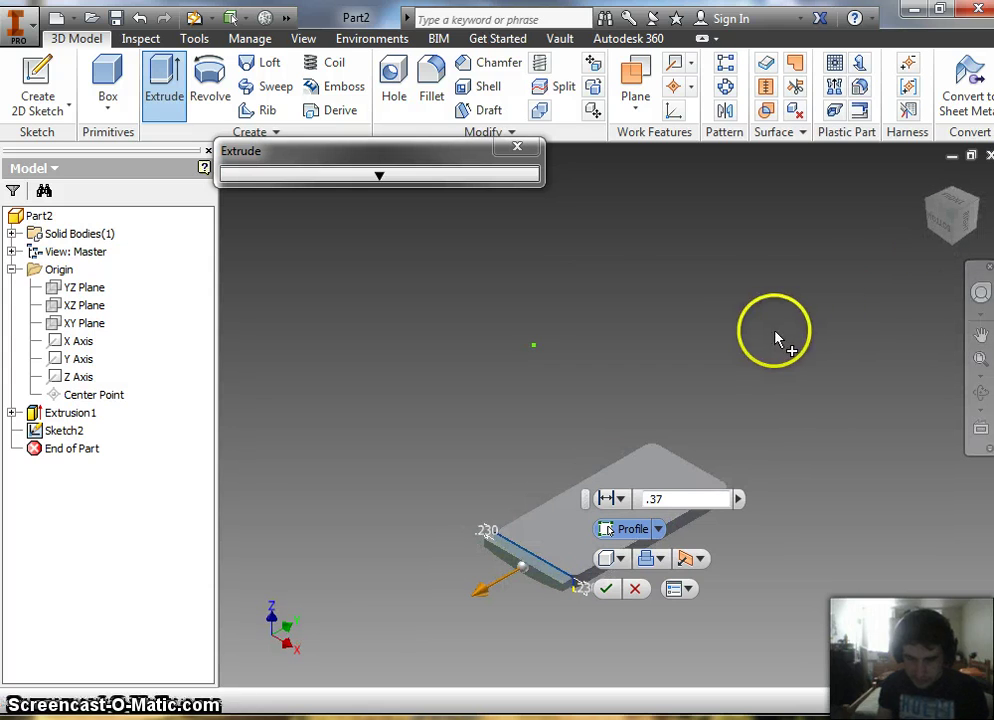
- Make the extrusion intersect the plate with its extent set to Through All, and create it
left_click(657, 502)
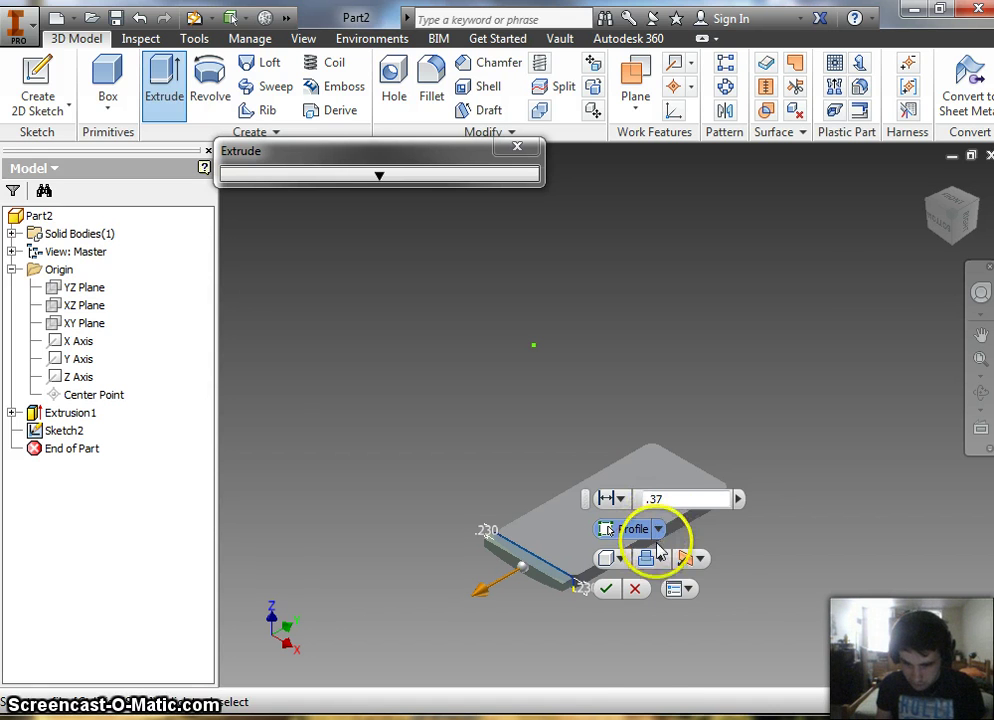
left_click(659, 558)
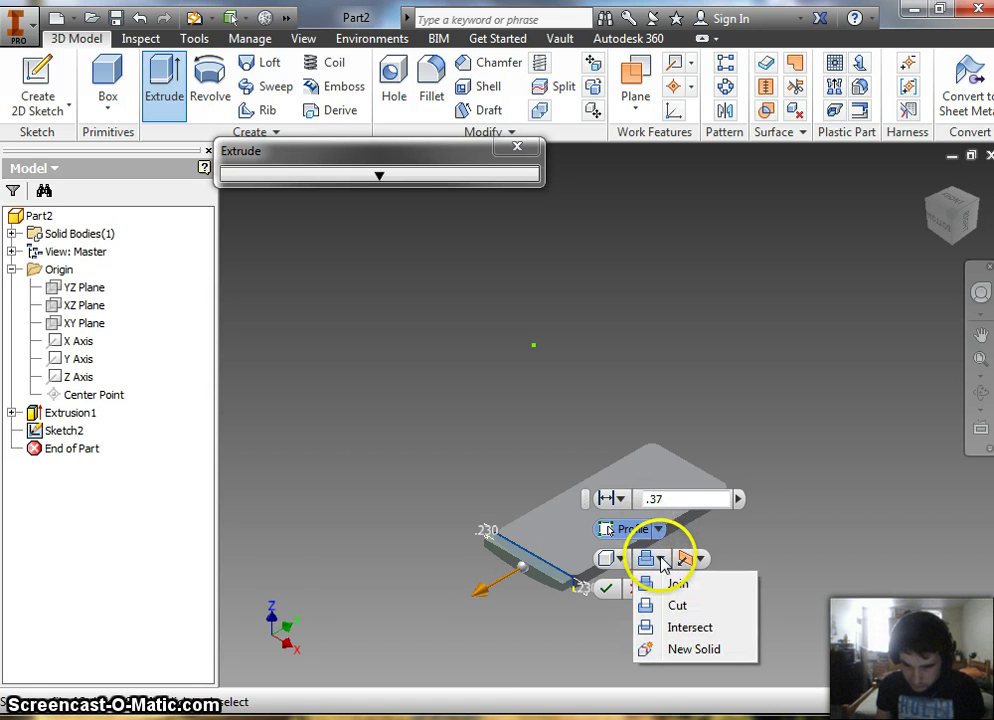
left_click(684, 627)
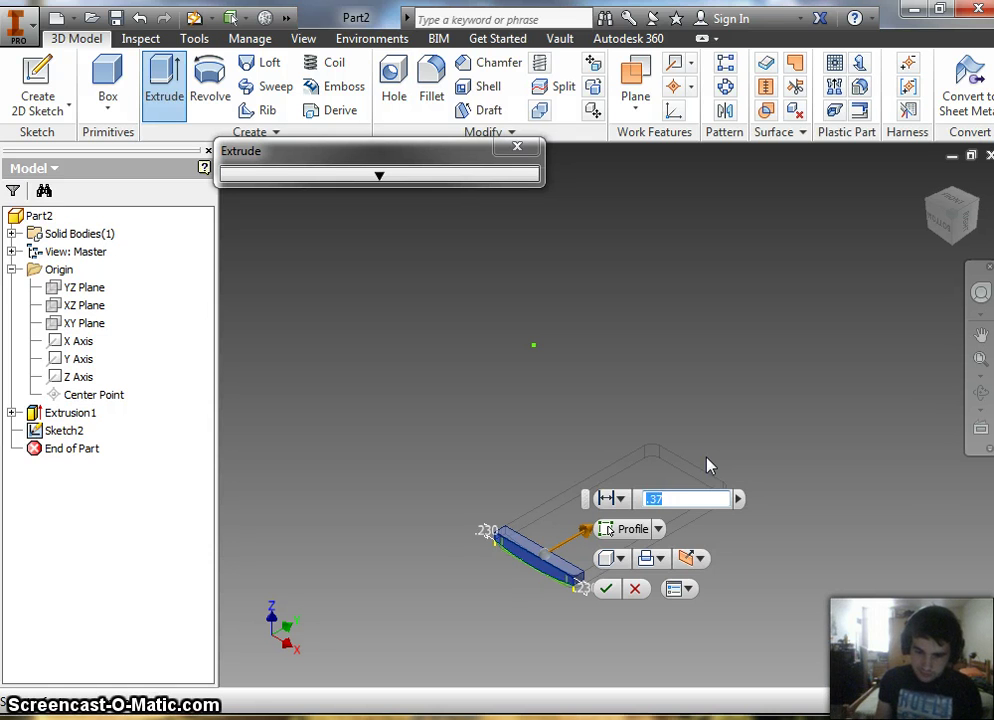
left_click(621, 498)
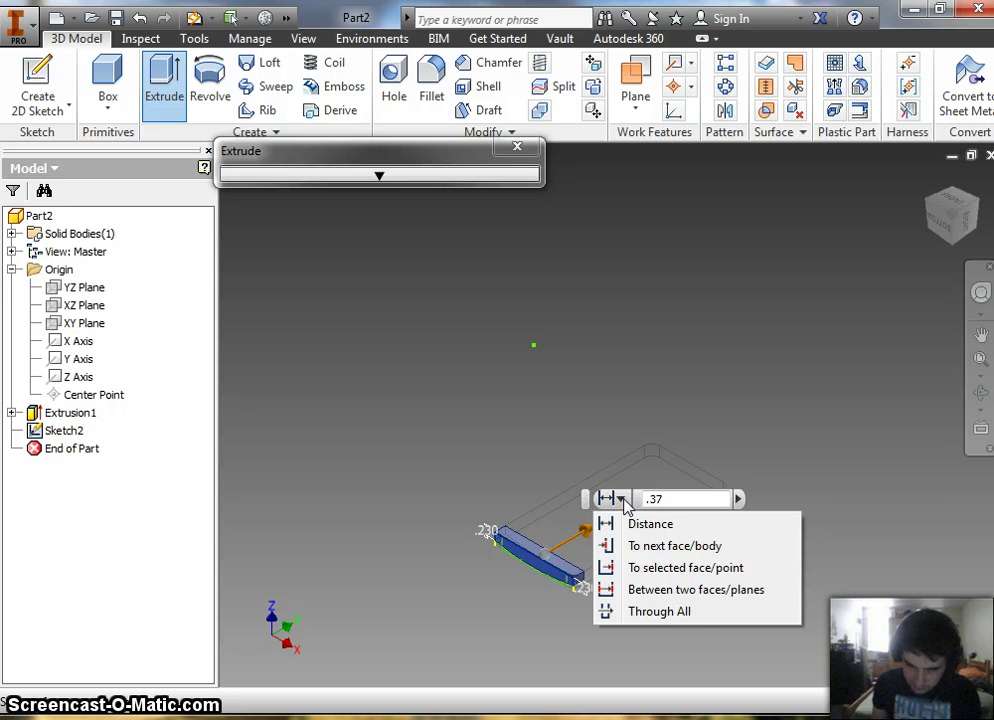
left_click(676, 612)
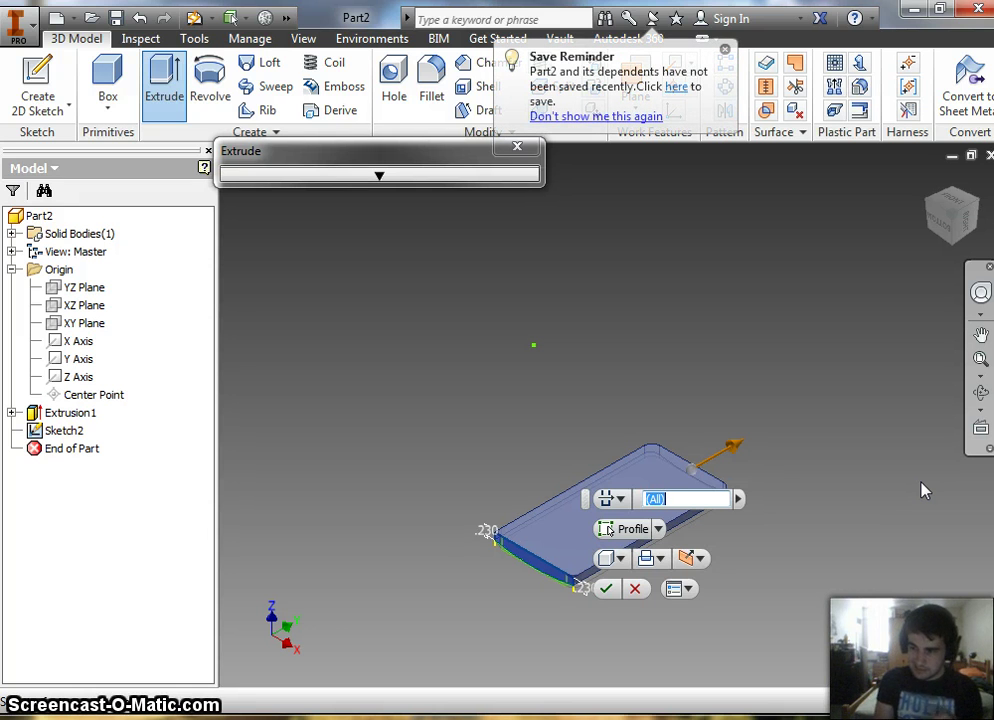
left_click(614, 590)
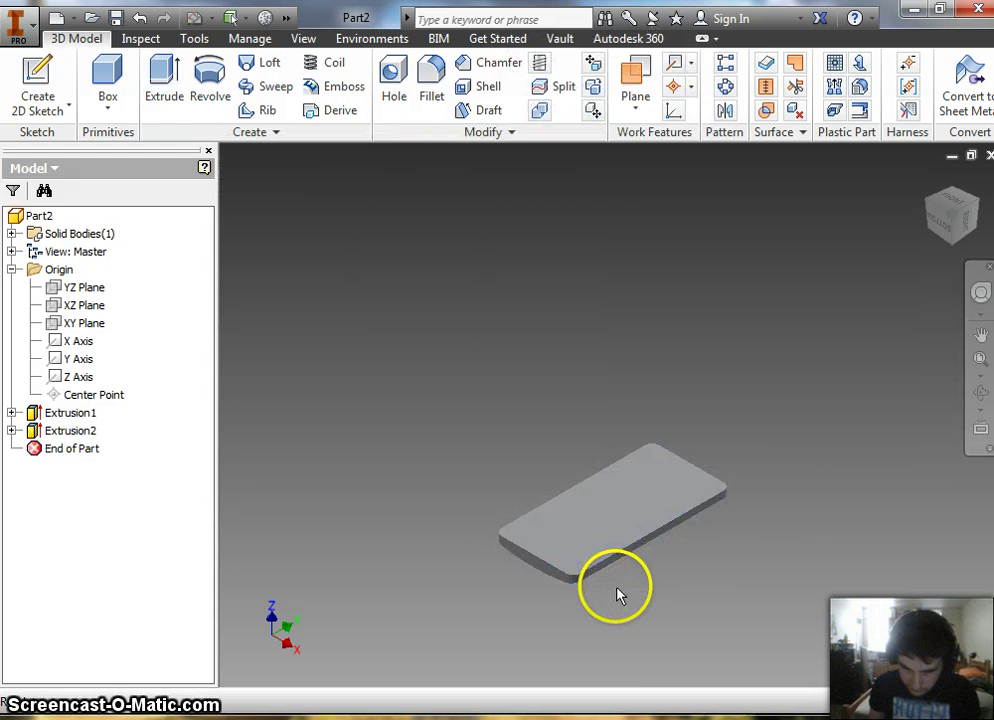
- Change the part's appearance to Dark Green from the Inventor Material Library
left_click(947, 219)
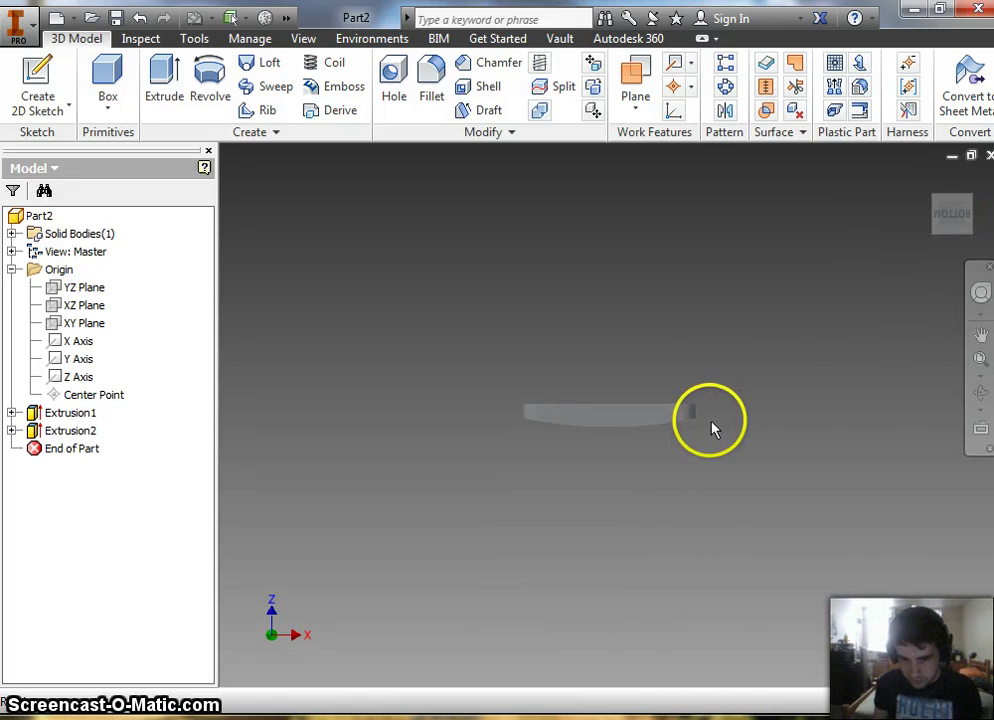
scroll(710, 420, "down", 3)
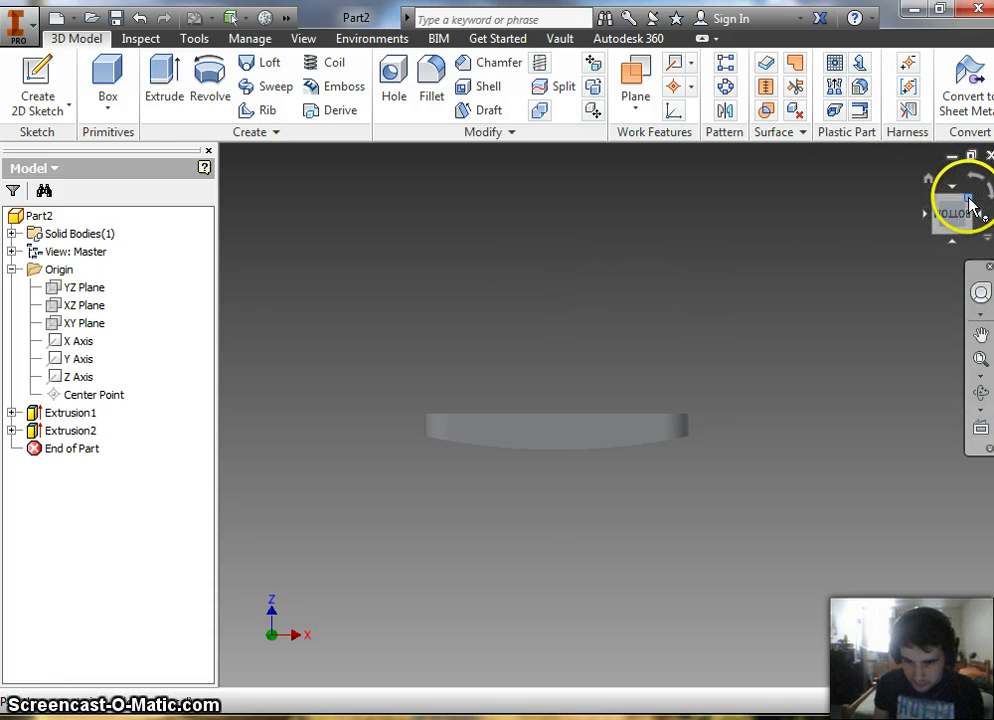
mouse_move(970, 209)
left_mouse_down()
mouse_move(965, 230)
mouse_move(954, 215)
mouse_move(899, 244)
left_mouse_up()
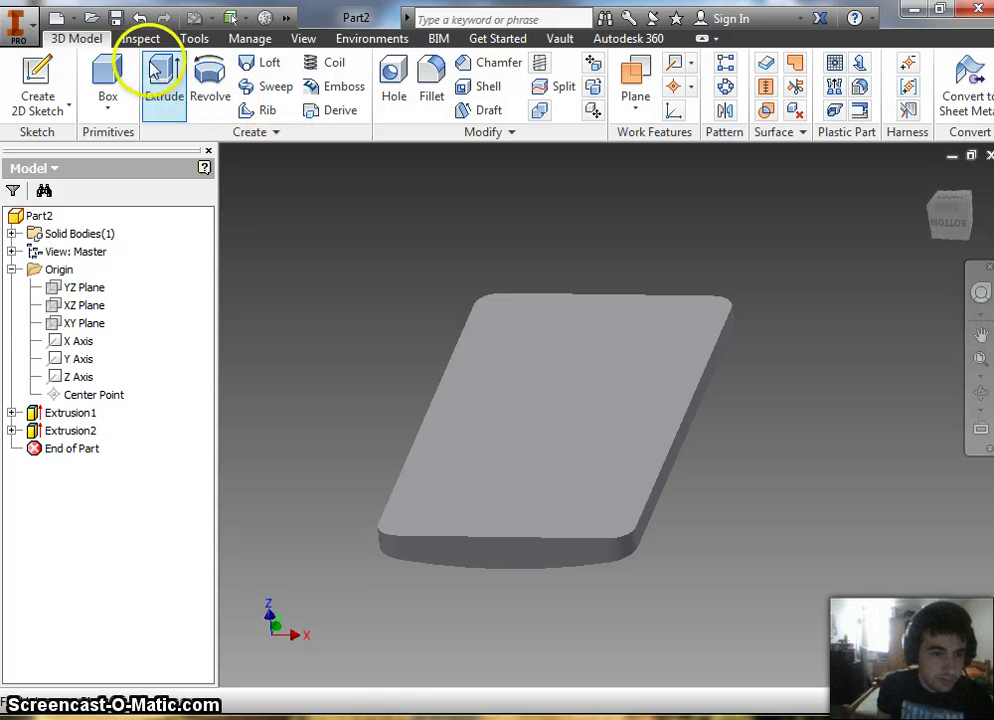
left_click(286, 19)
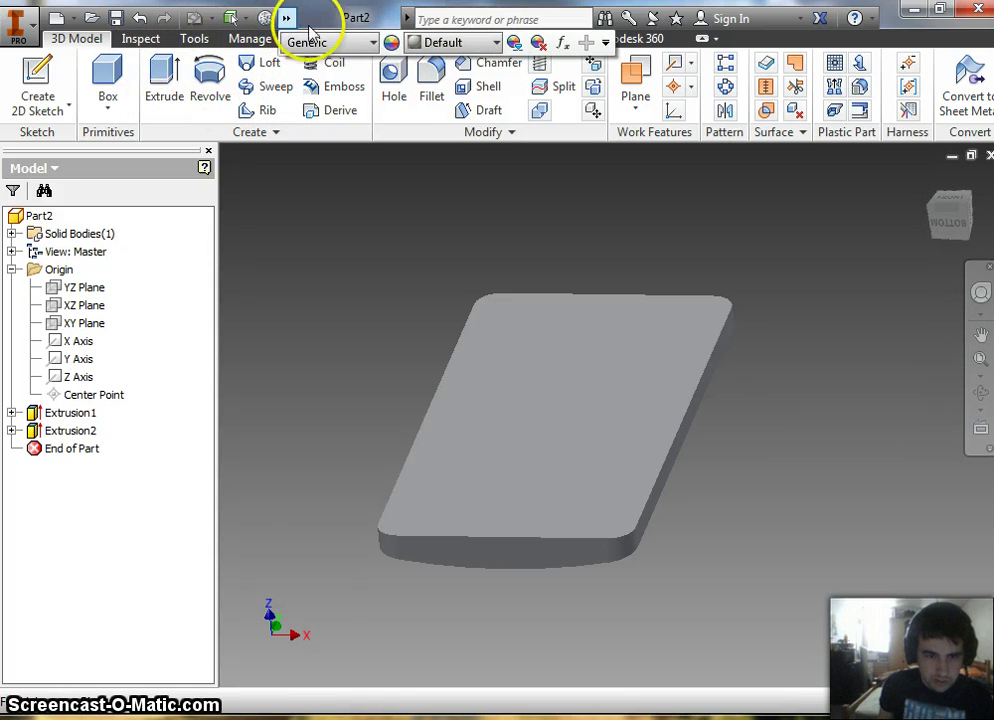
left_click(473, 46)
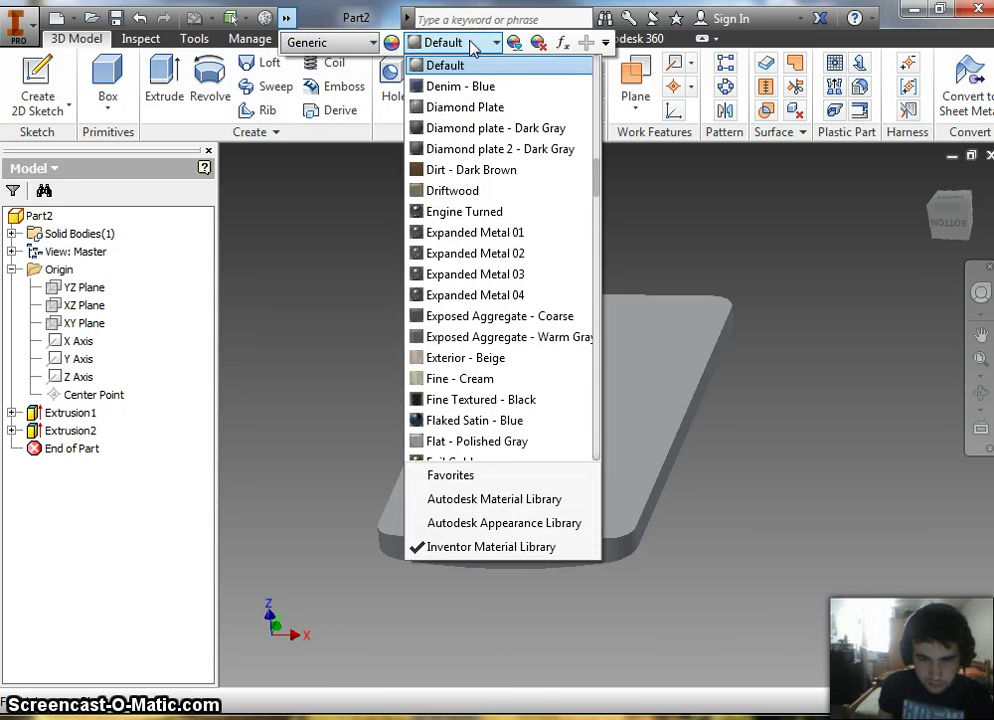
scroll(604, 224, "down", 1)
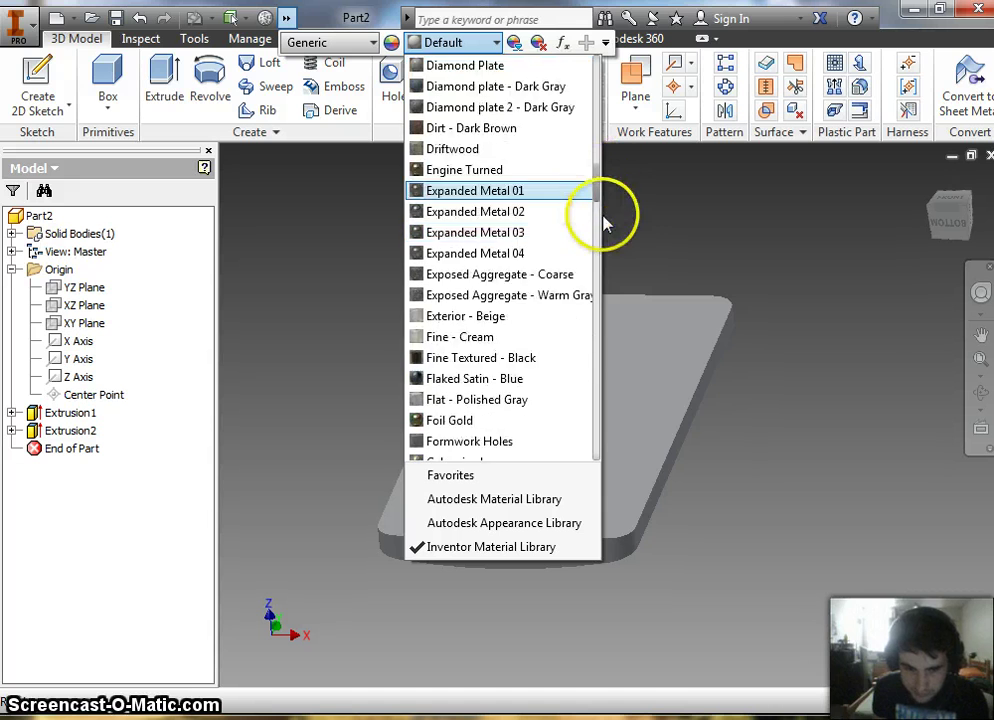
scroll(604, 224, "down", 12)
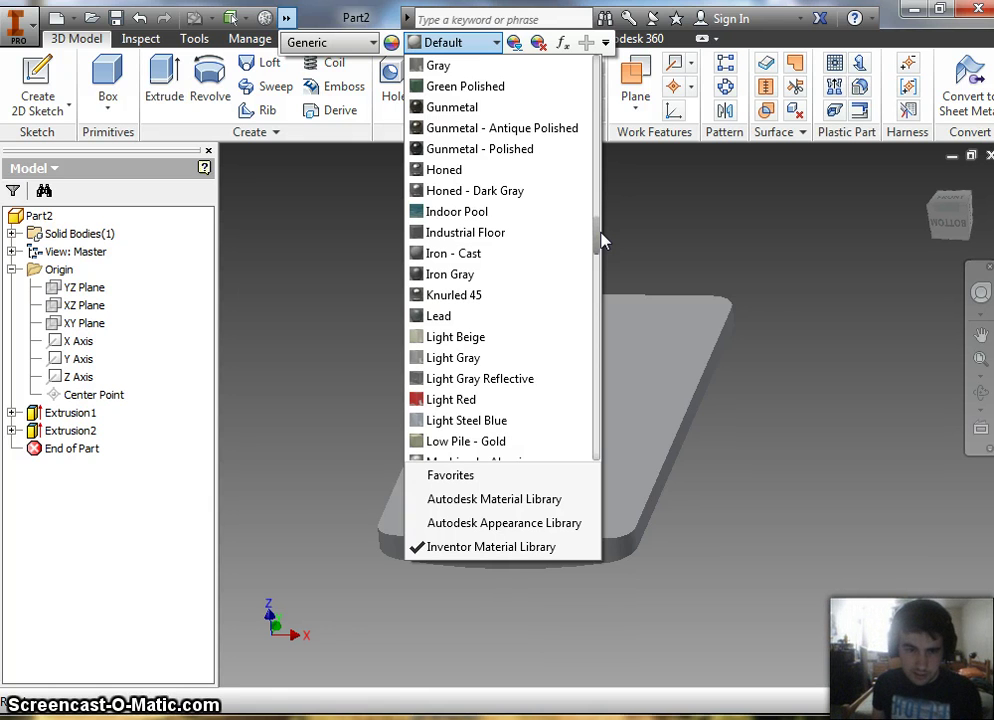
scroll(603, 240, "up", 1)
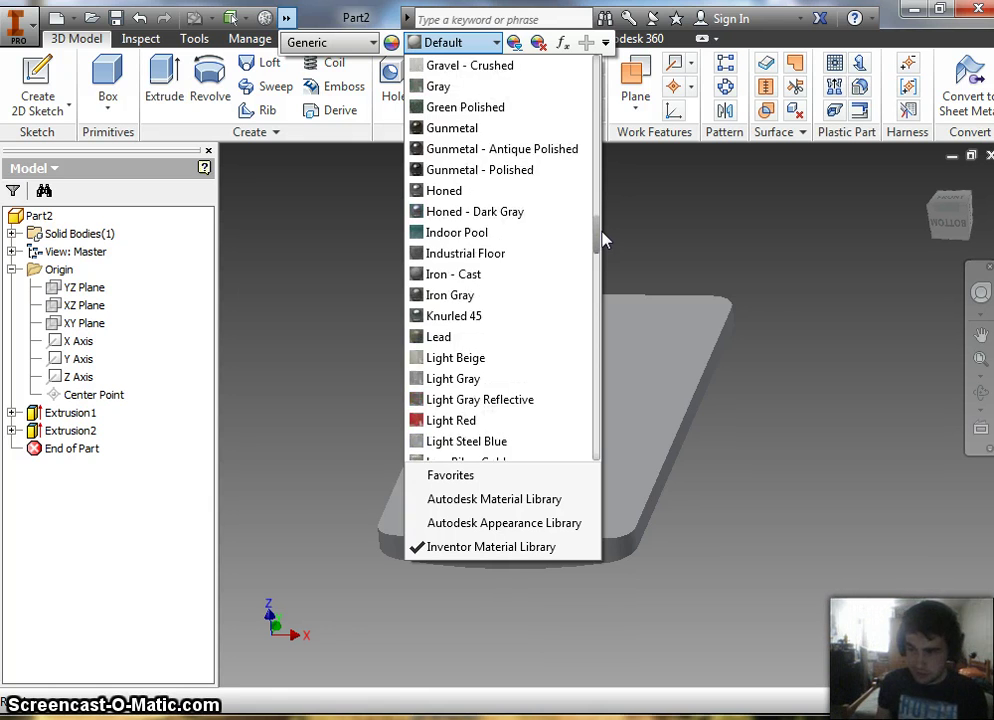
left_click_drag(603, 240, 596, 172)
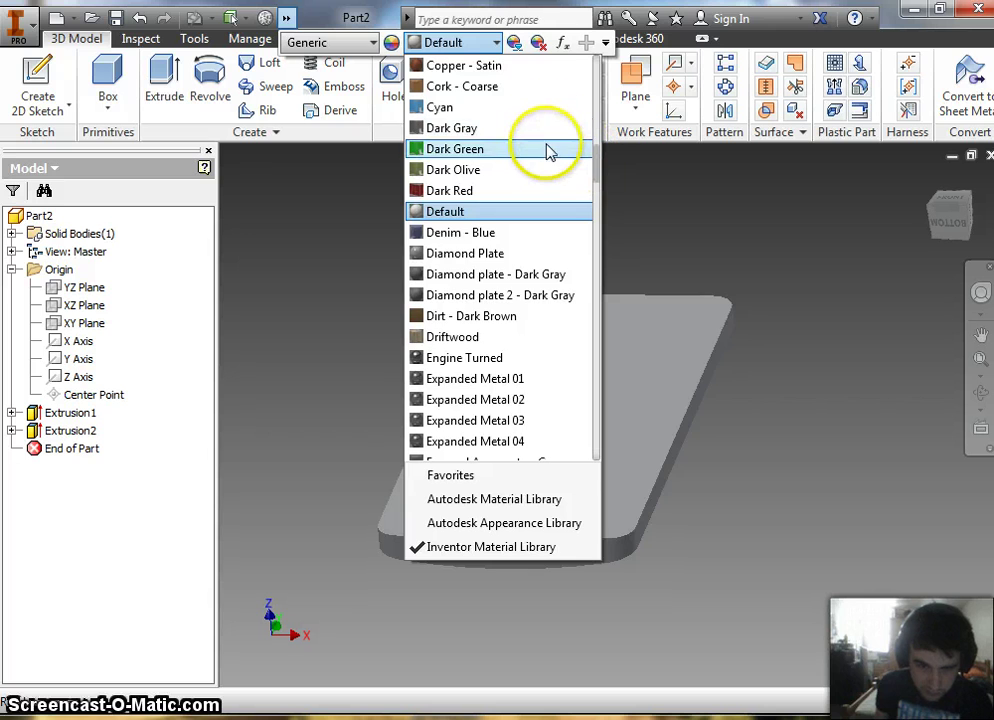
left_click(550, 150)
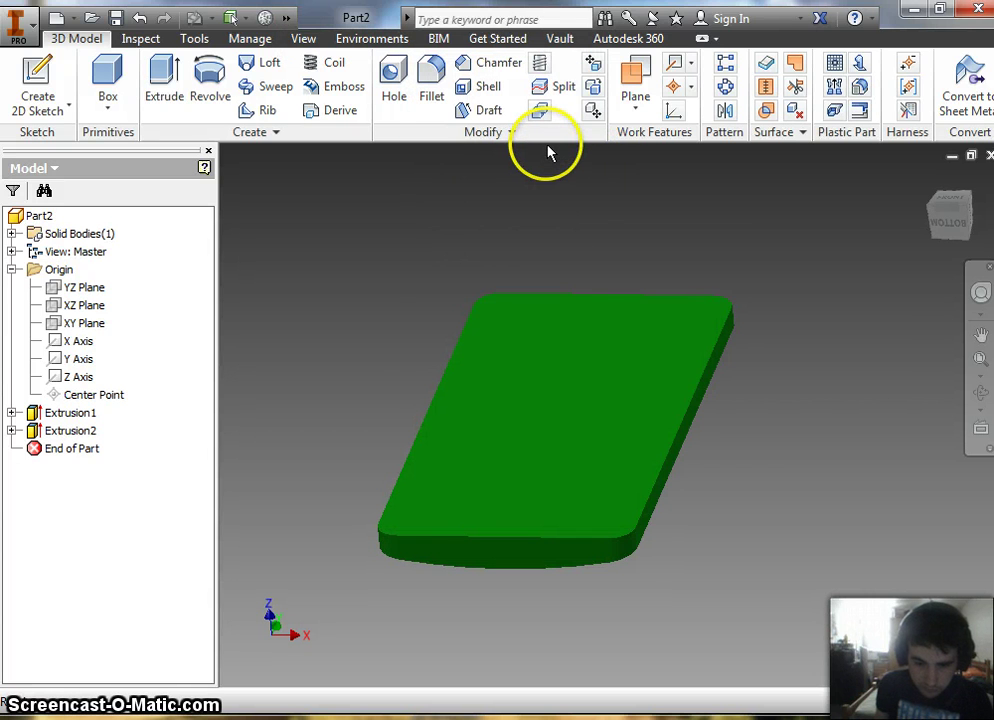
- Start a chamfer with a distance of 0.08 in on the edge loops of the plate's flat face and curved underside
left_click(954, 223)
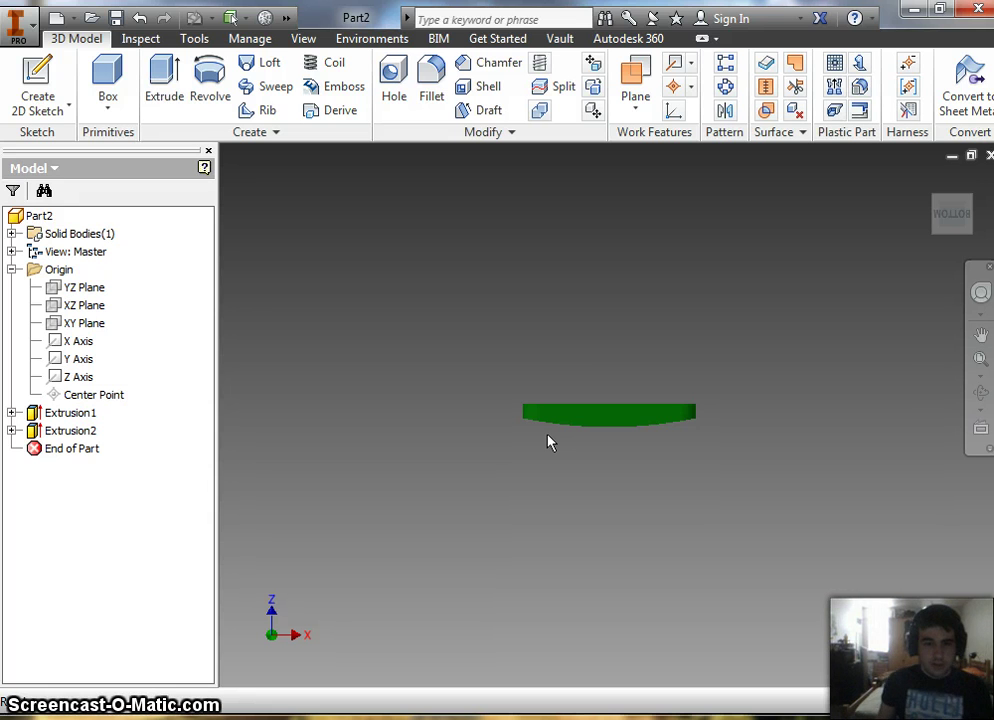
left_click(577, 366)
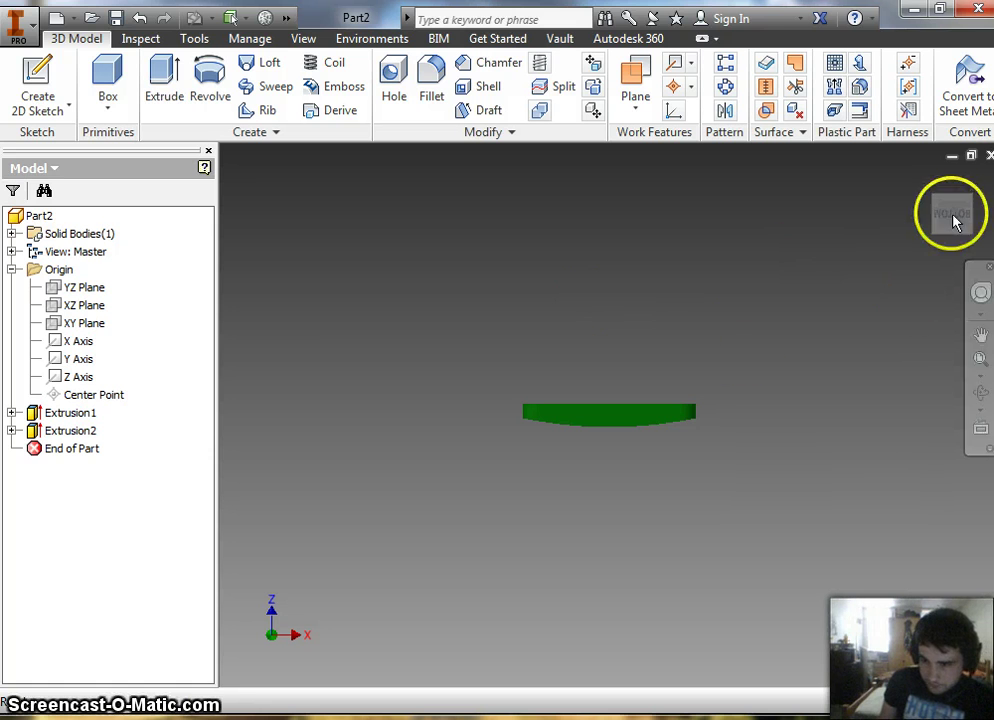
left_click_drag(968, 203, 840, 240)
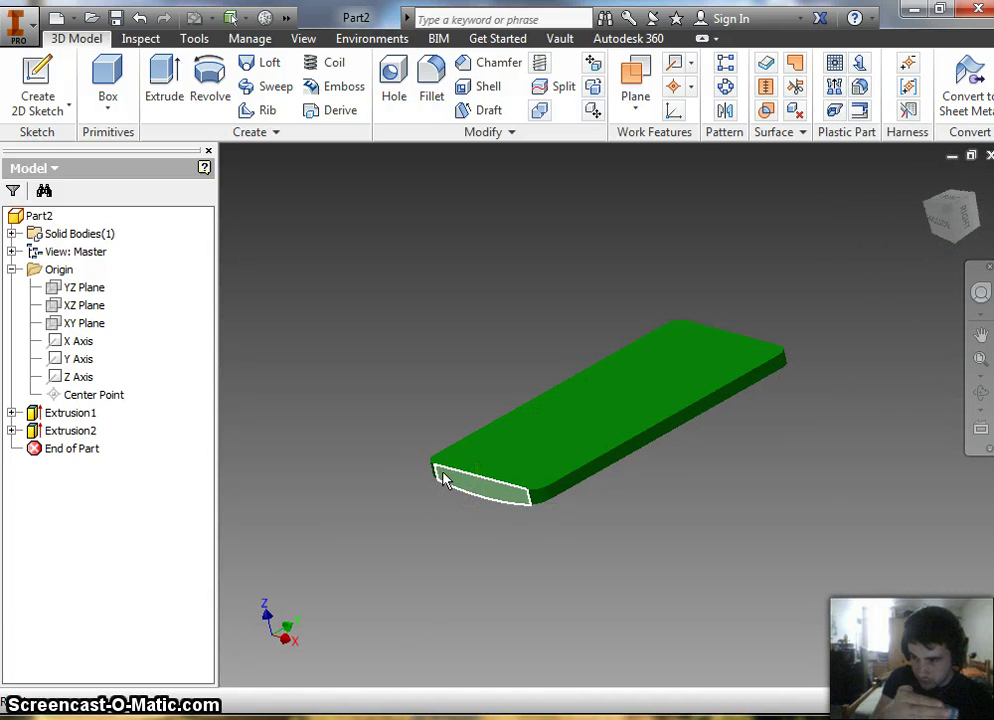
mouse_move(446, 481)
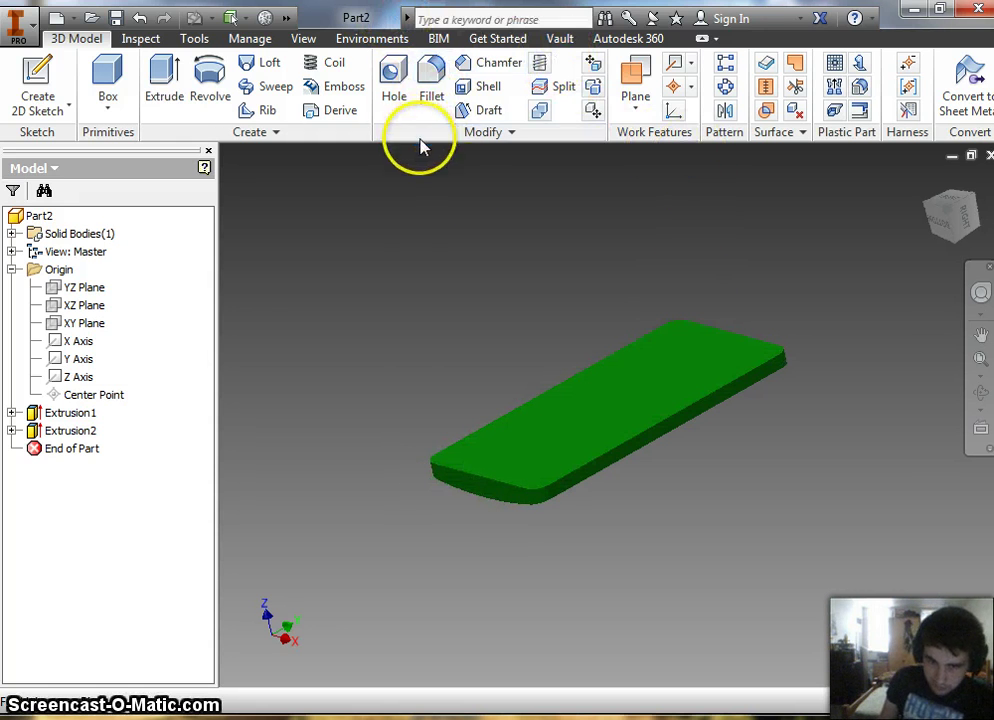
left_click(498, 66)
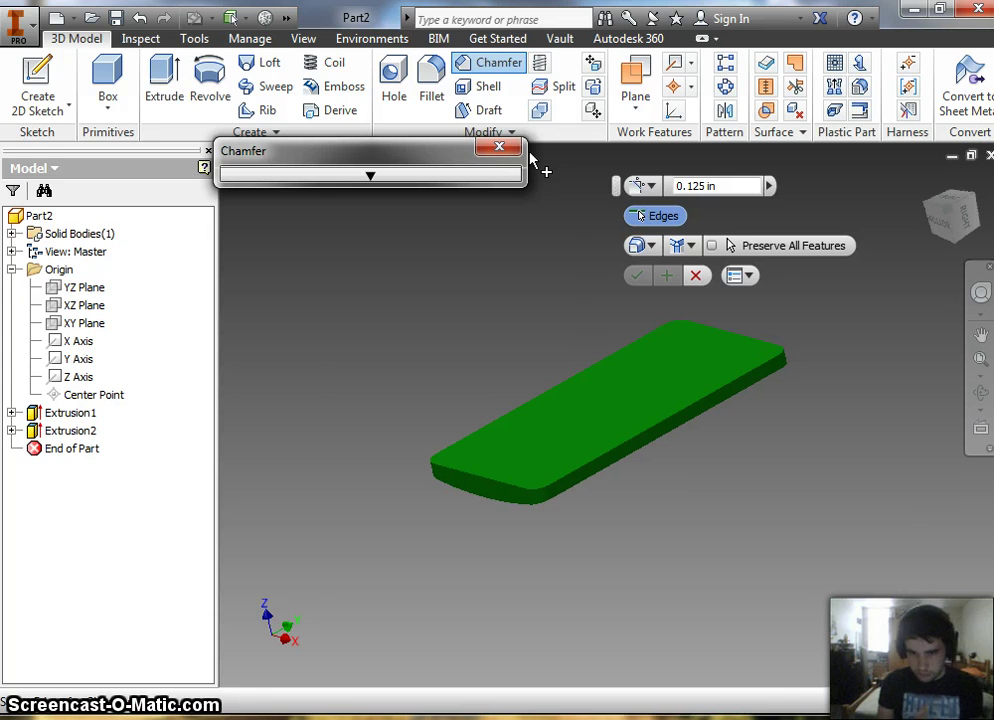
left_click_drag(758, 184, 667, 186)
type(".08")
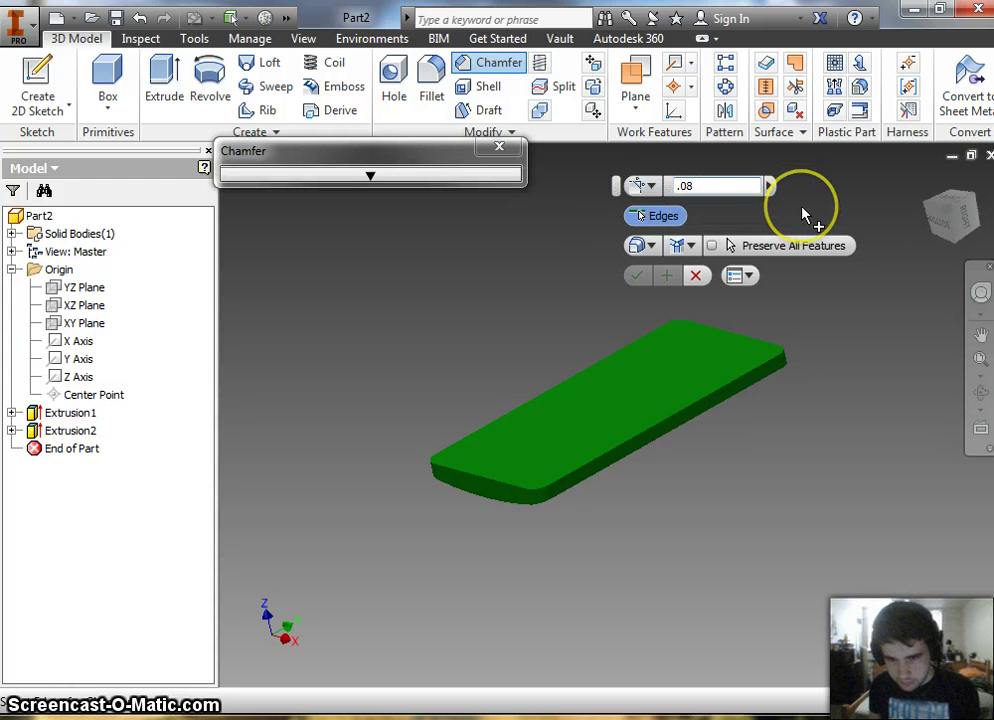
left_click(730, 388)
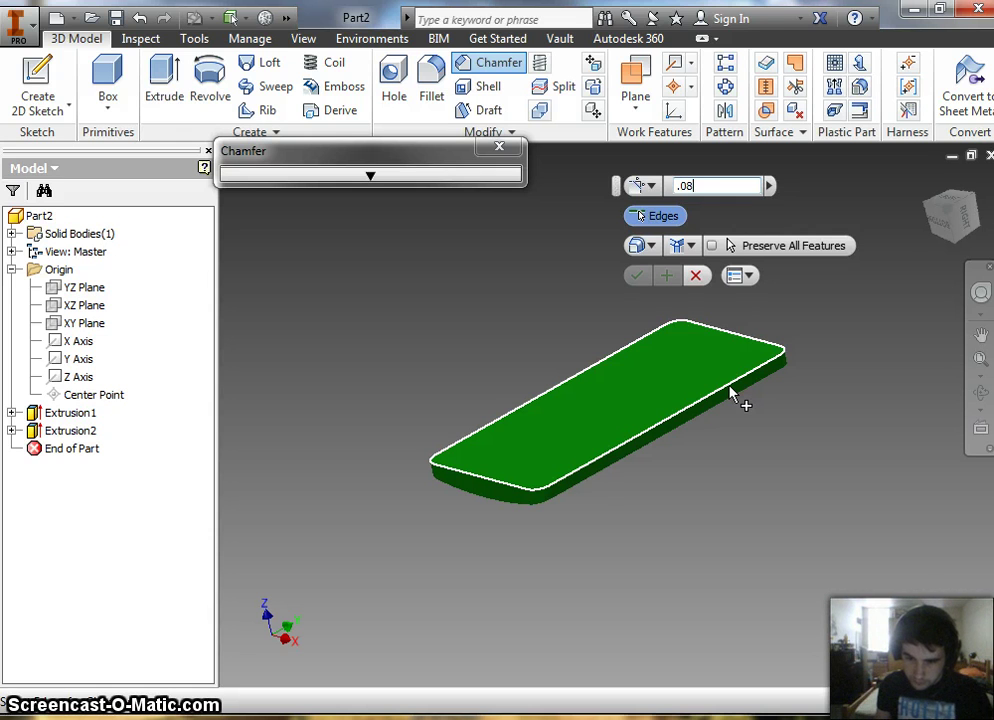
left_click(730, 390)
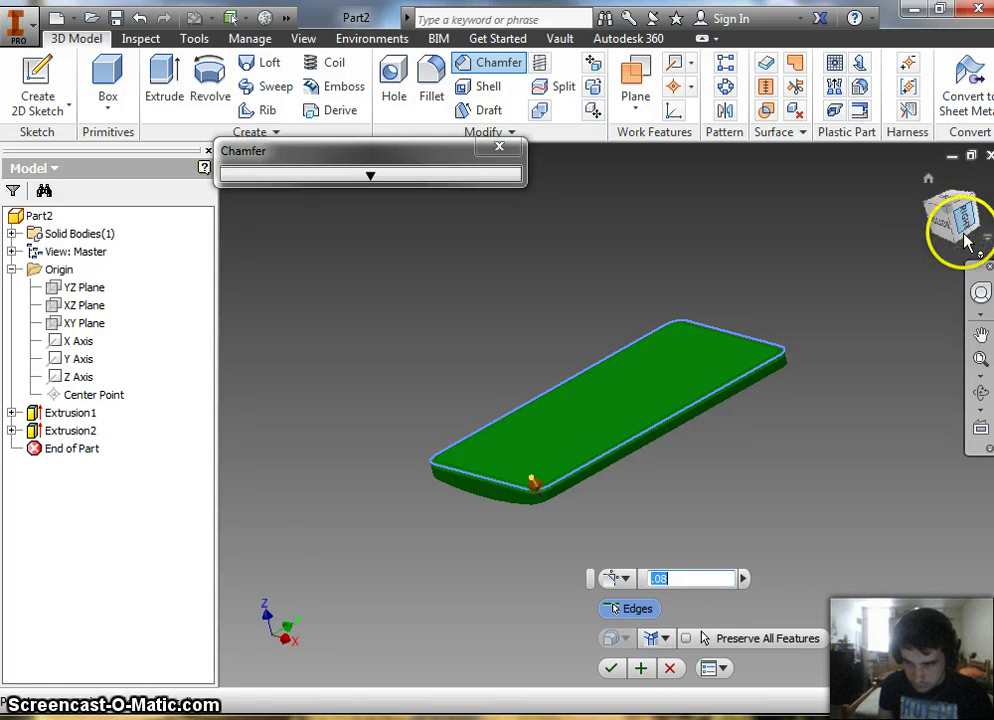
mouse_move(963, 242)
left_mouse_down()
mouse_move(921, 175)
mouse_move(912, 643)
left_mouse_up()
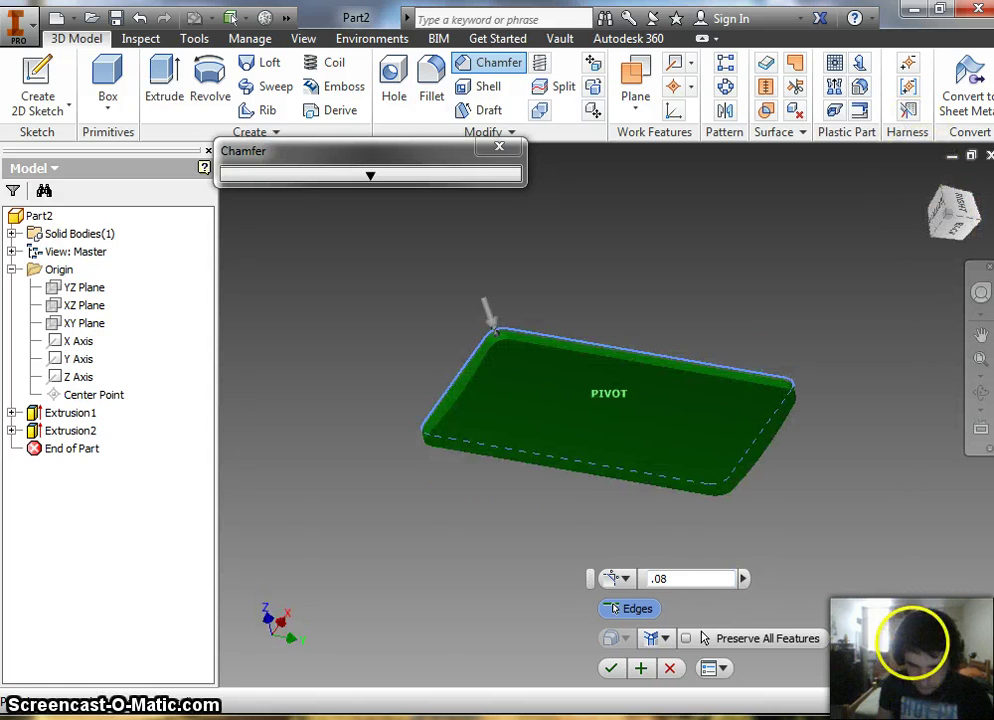
left_click(697, 378)
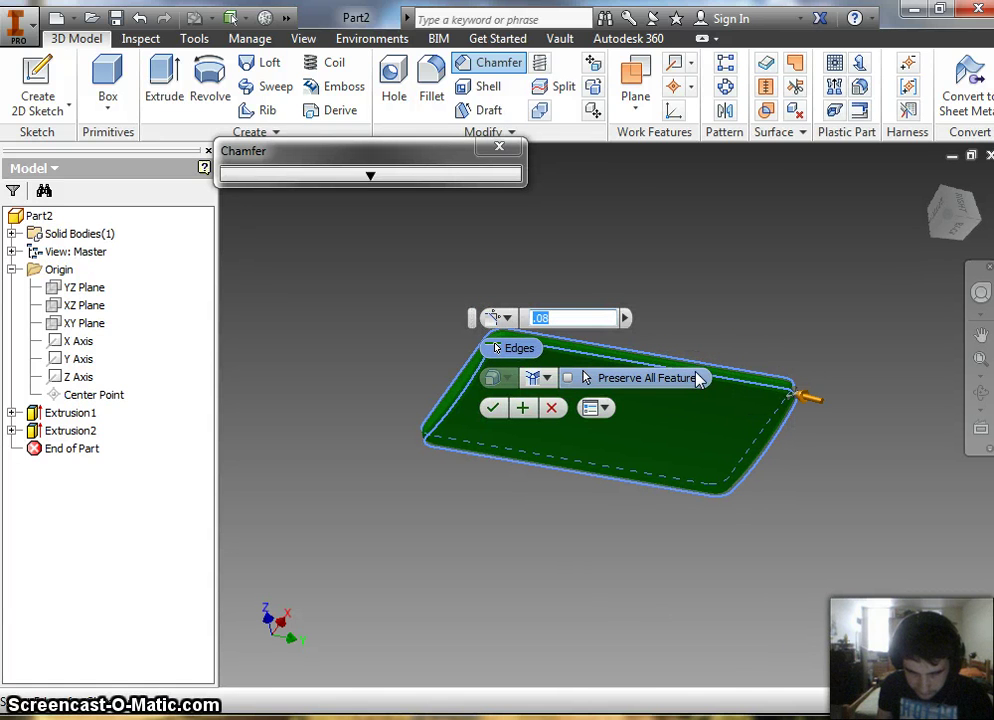
- Examine the chamfer preview along the plate's sides and rounded corners from several angles
left_click(950, 260)
scroll(808, 383, "down", 3)
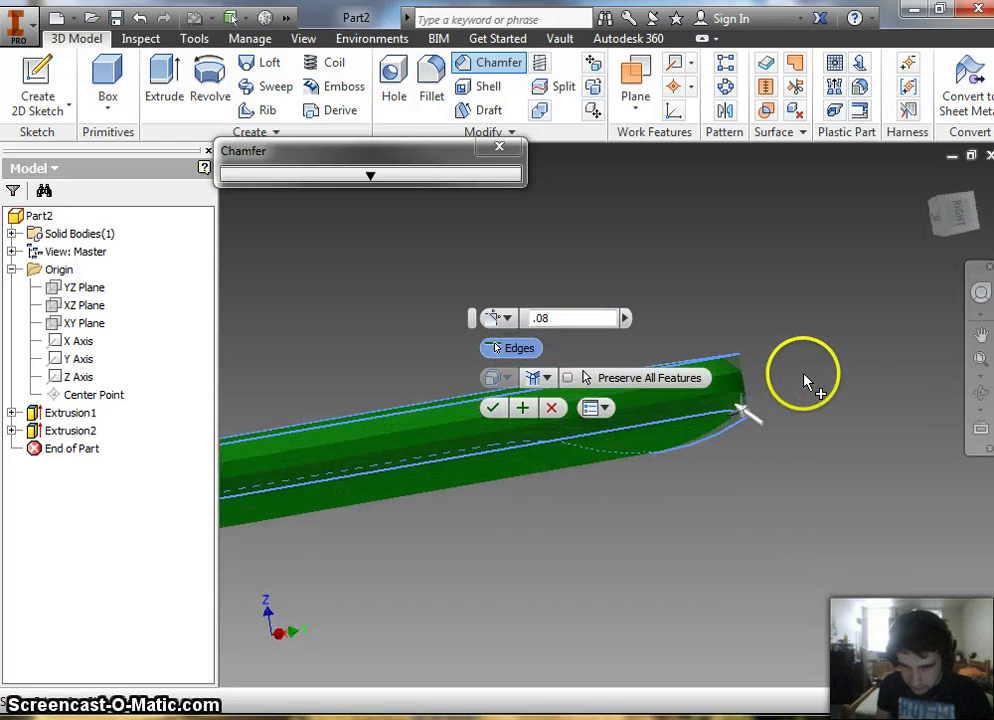
scroll(808, 383, "up", 2)
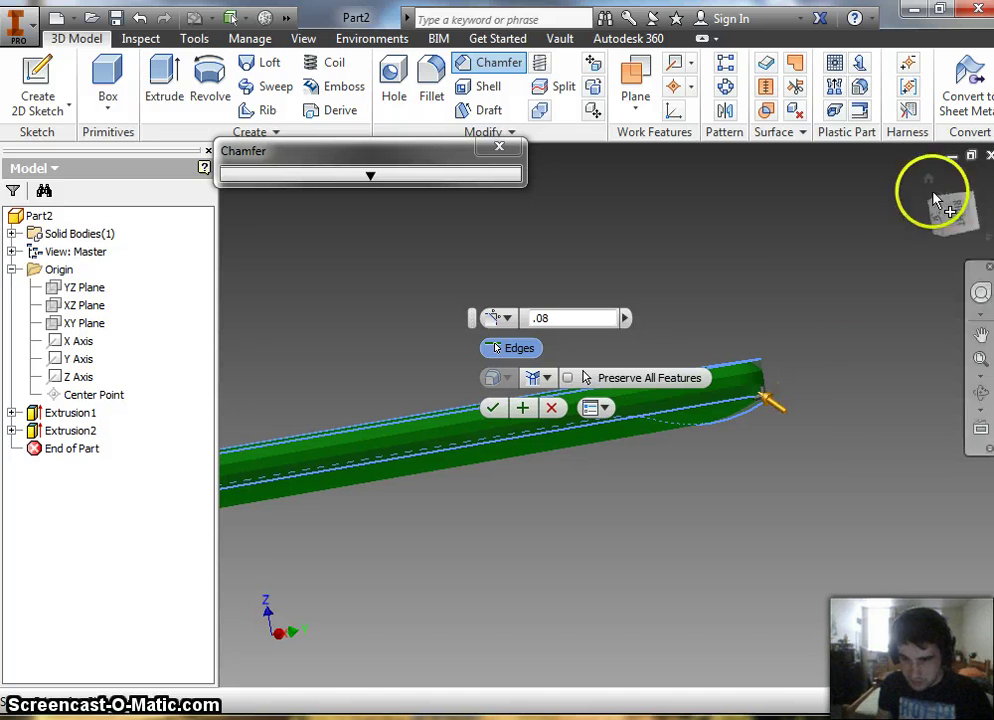
left_click_drag(950, 210, 233, 288)
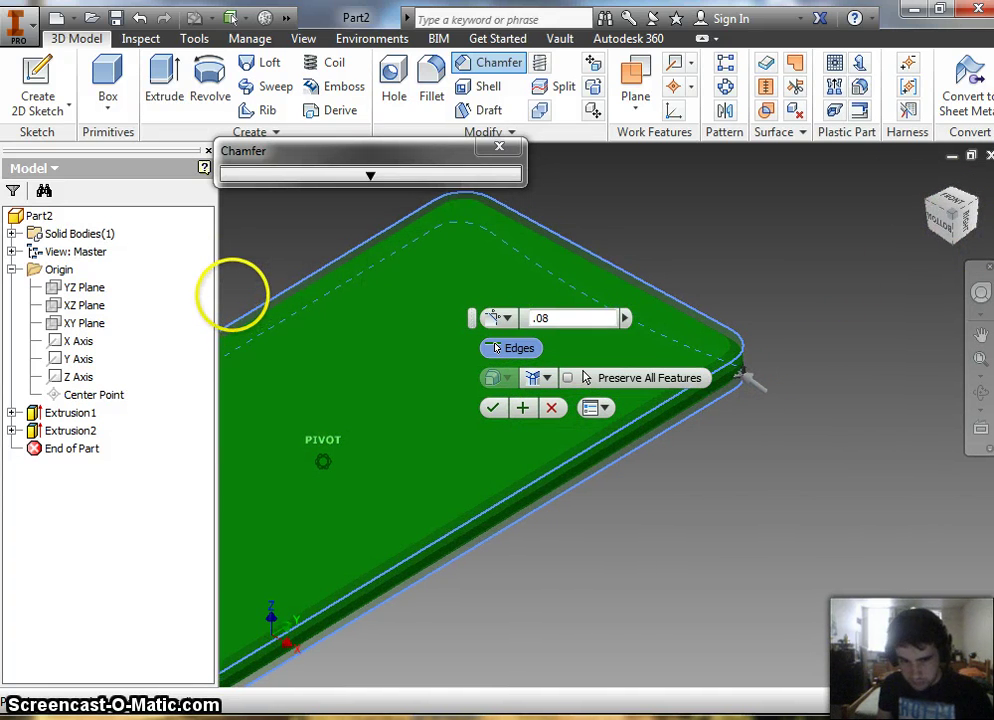
left_click_drag(976, 262, 939, 155)
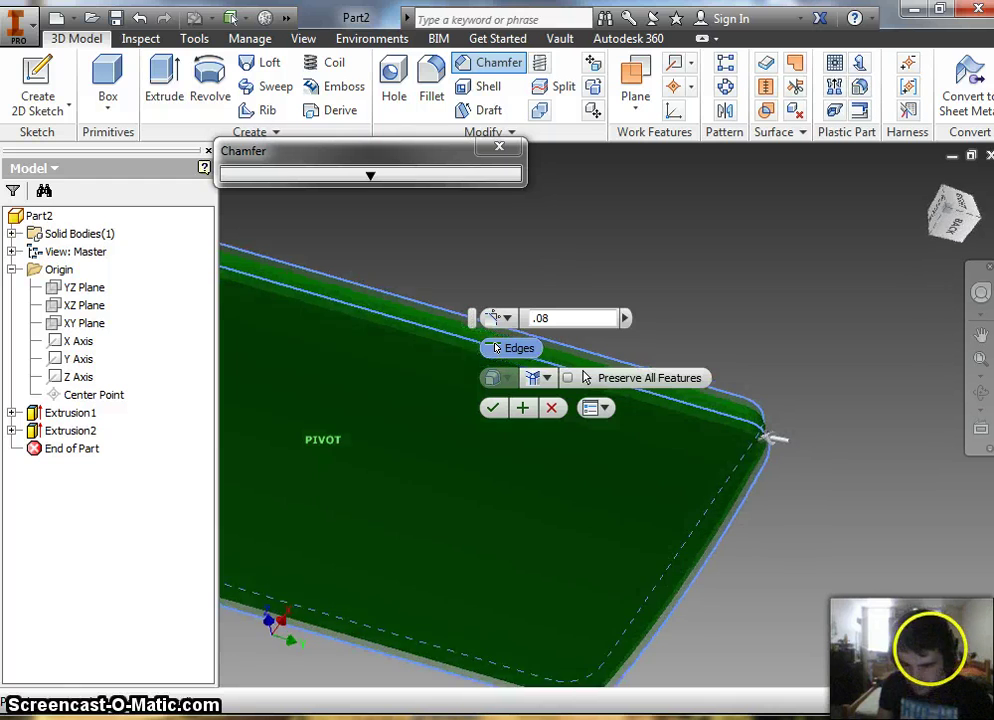
left_click_drag(940, 200, 936, 226)
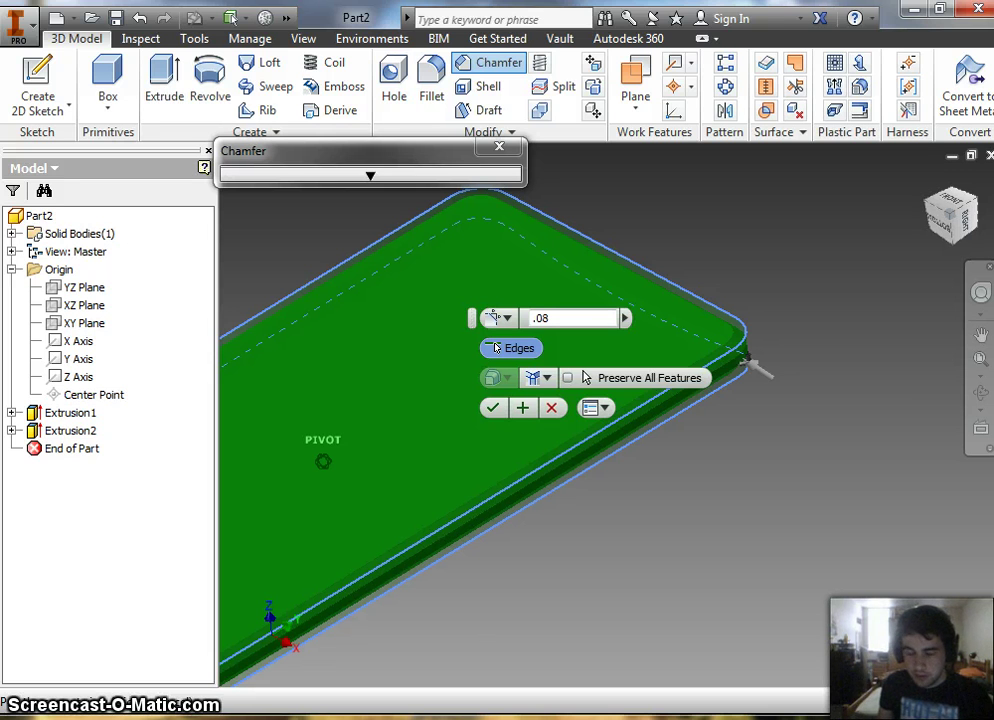
middle_click_drag(745, 358, 737, 356, "shift")
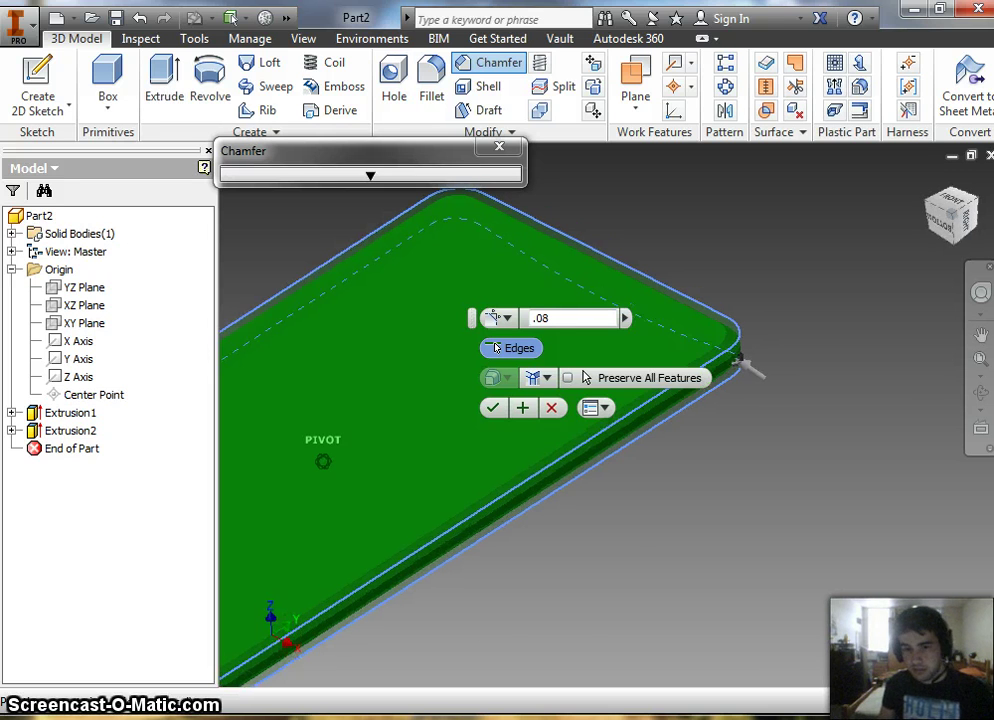
left_click(814, 222)
left_click(734, 226)
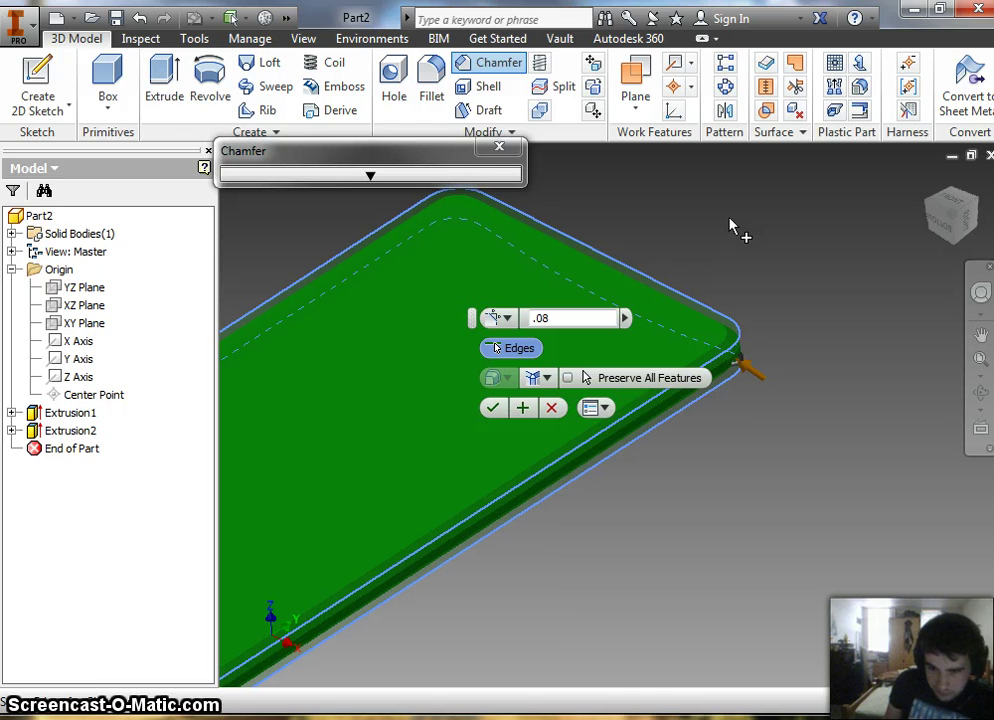
- Set the chamfer distance to 0.05 in and create the chamfer on both edge loops
left_click(721, 219)
left_click(562, 316)
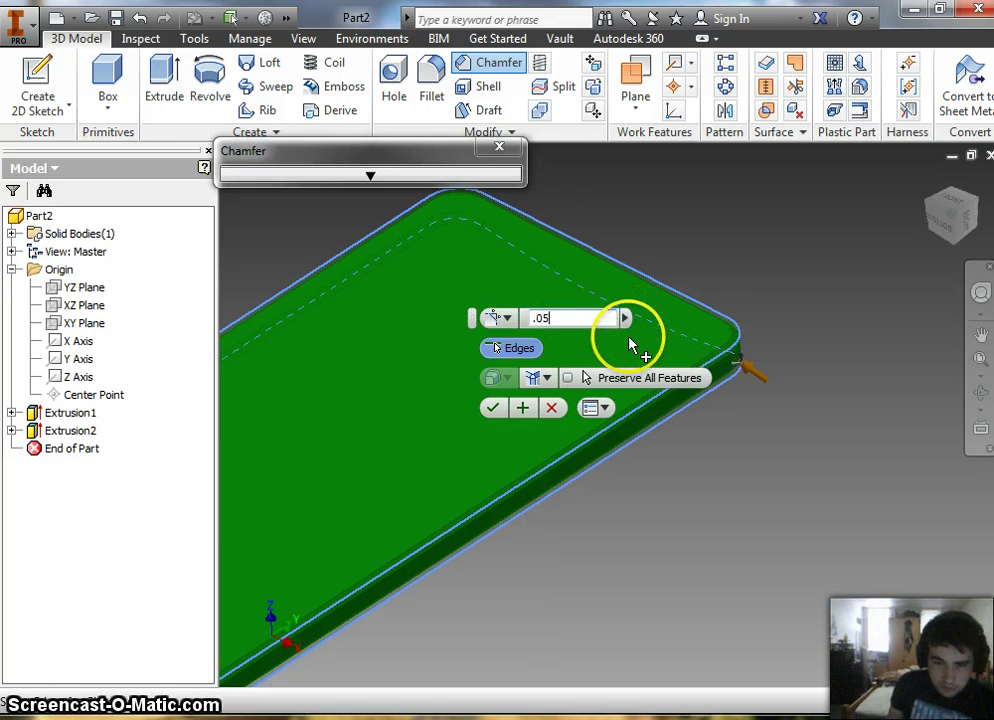
left_click(492, 409)
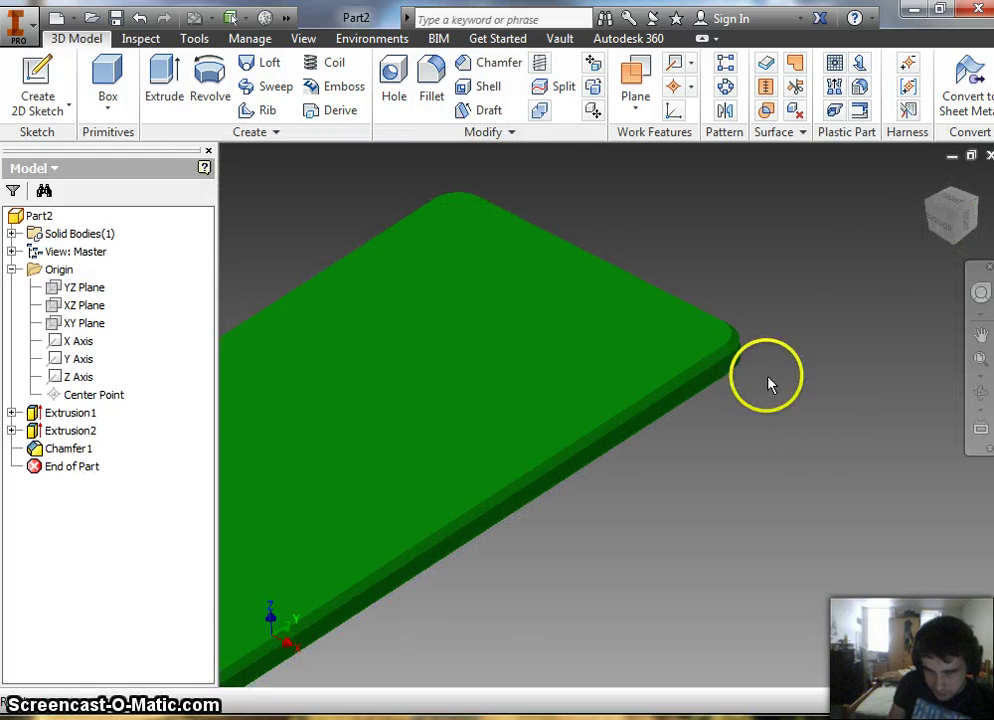
- Create a new sketch on the plate's large flat face, opposite the curved underside
scroll(768, 386, "up", 3)
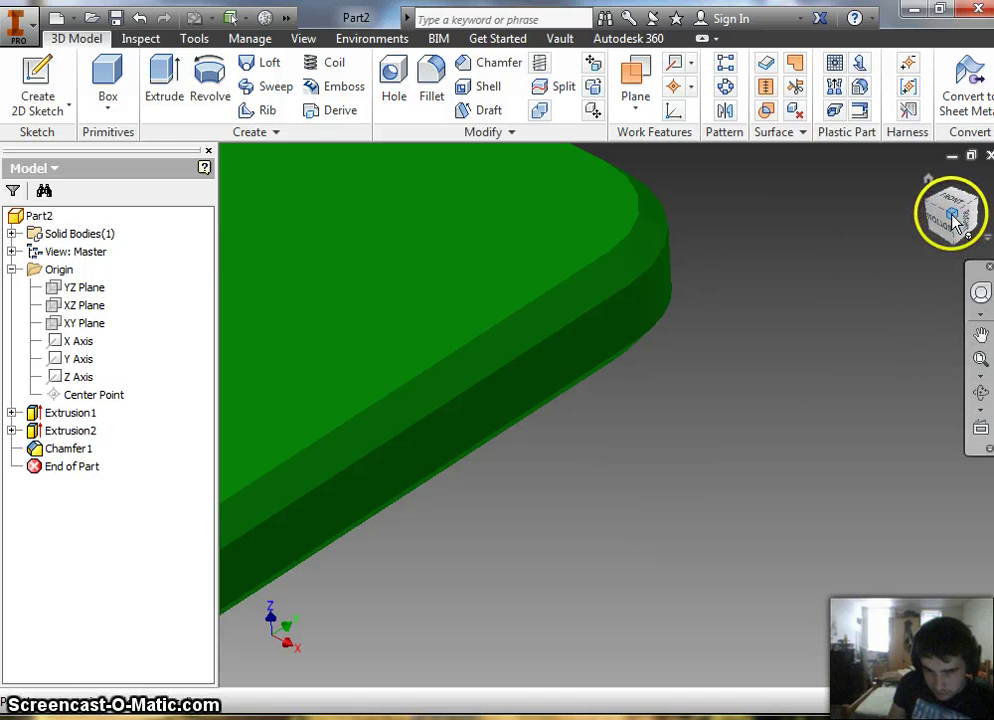
left_click_drag(954, 213, 810, 182)
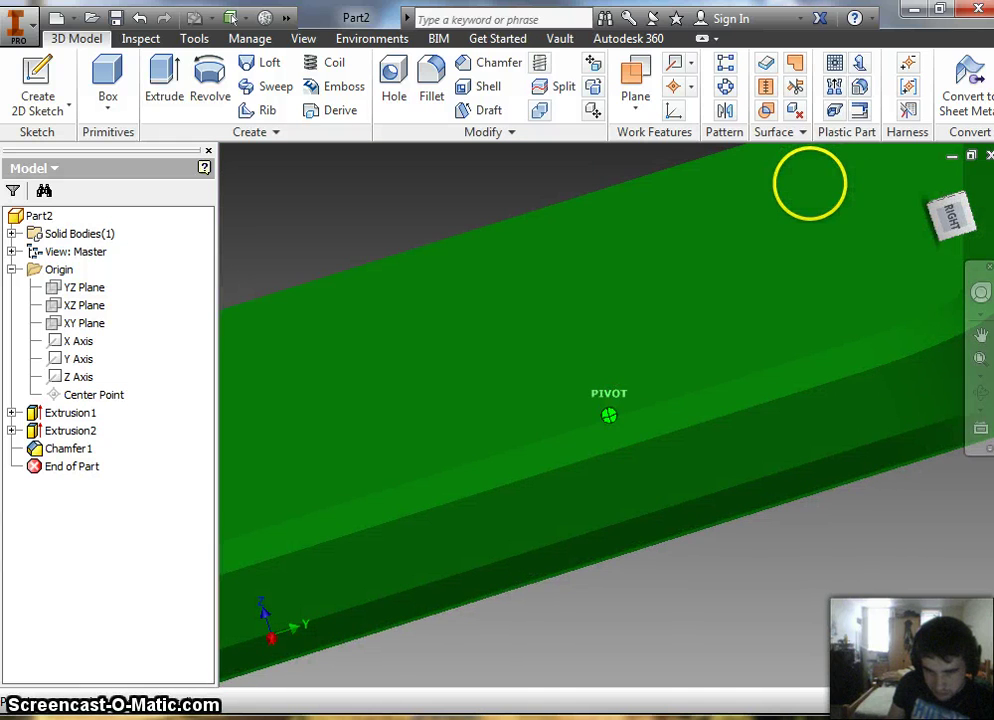
scroll(646, 422, "down", 5)
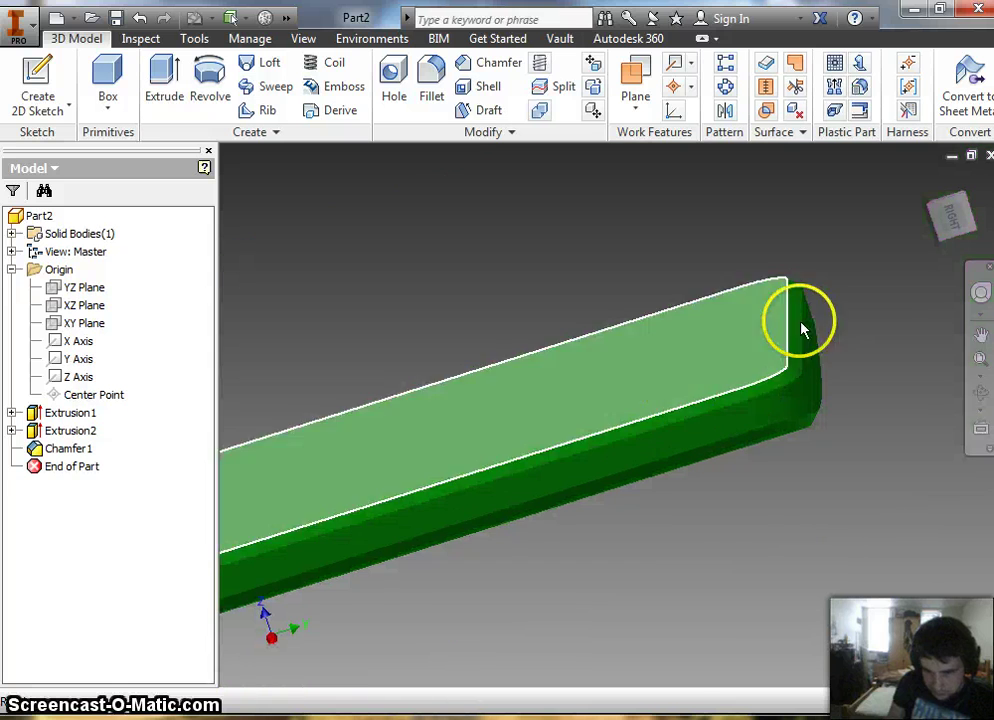
left_click_drag(940, 230, 659, 382)
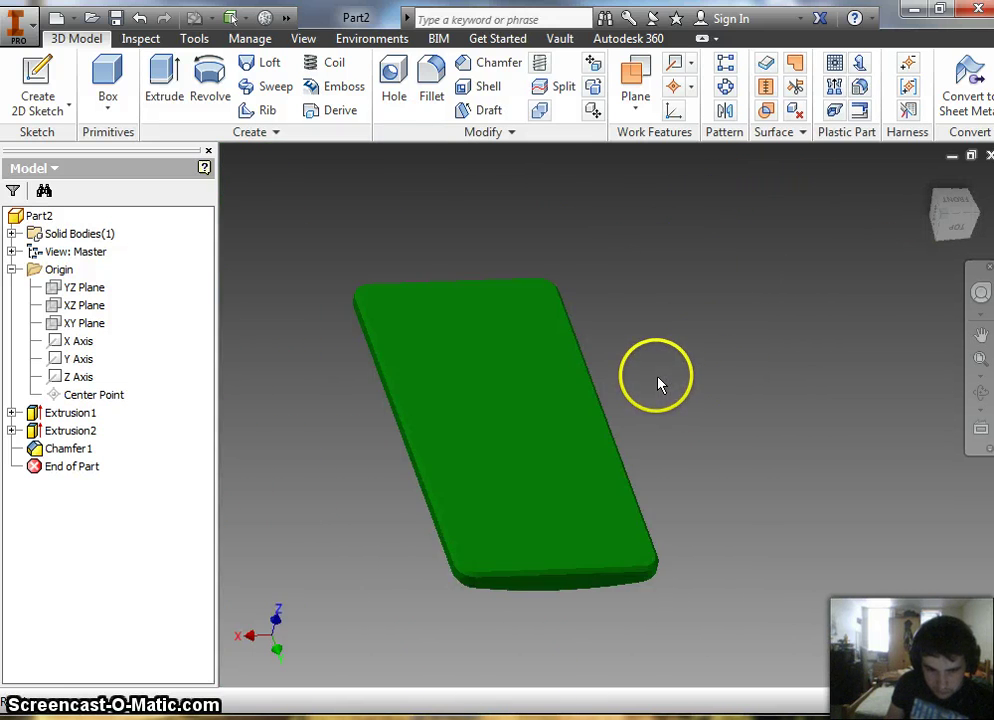
mouse_move(945, 218)
left_mouse_down()
mouse_move(958, 317)
mouse_move(865, 402)
mouse_move(948, 434)
mouse_move(222, 428)
mouse_move(280, 441)
mouse_move(306, 470)
mouse_move(282, 531)
mouse_move(961, 533)
mouse_move(890, 513)
mouse_move(830, 479)
mouse_move(809, 415)
mouse_move(822, 365)
left_mouse_up()
left_click(955, 208)
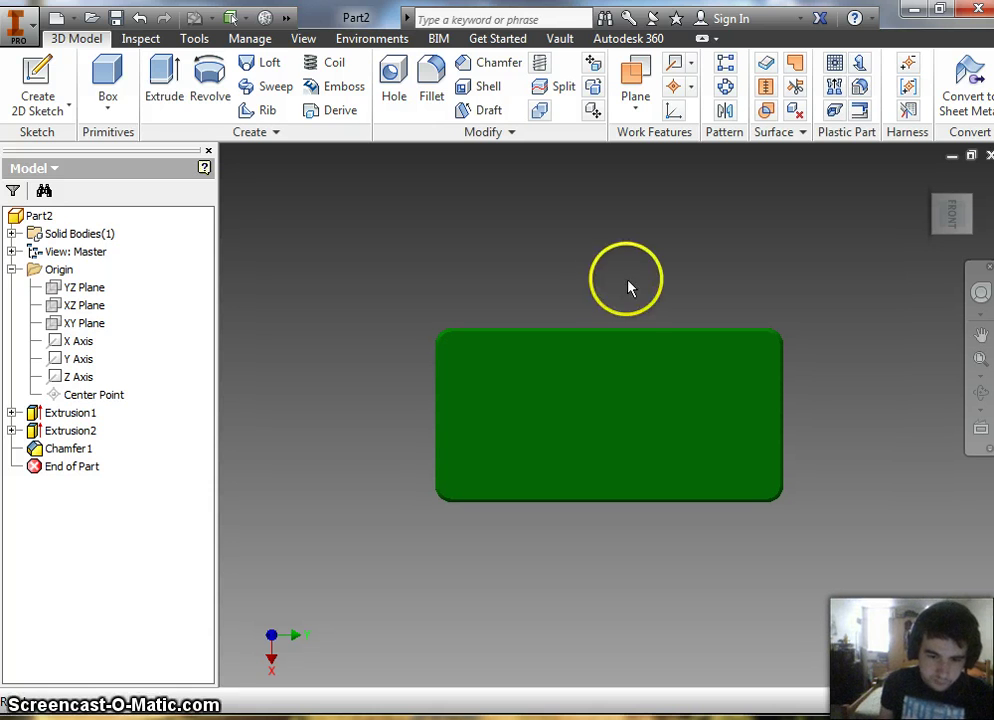
left_click(619, 372)
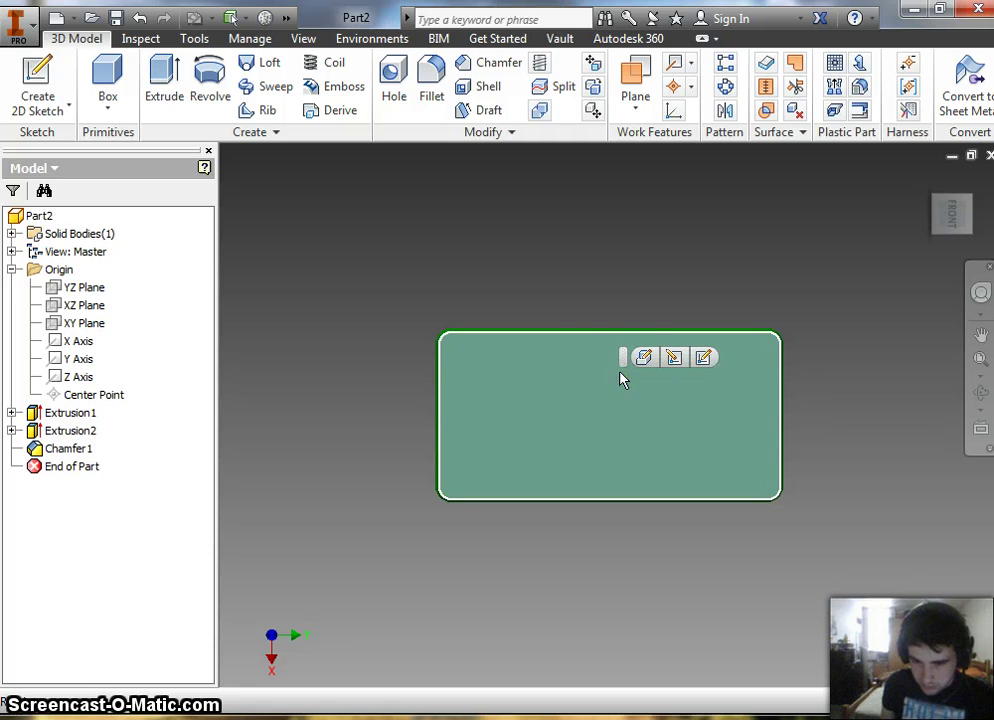
left_click(609, 353)
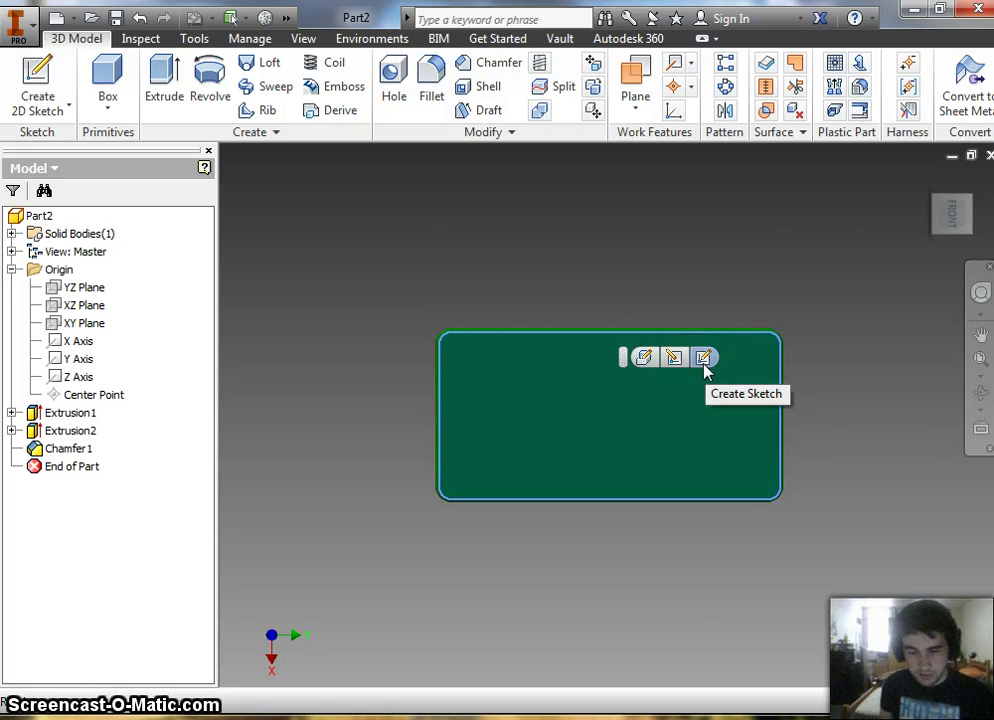
left_click(512, 435)
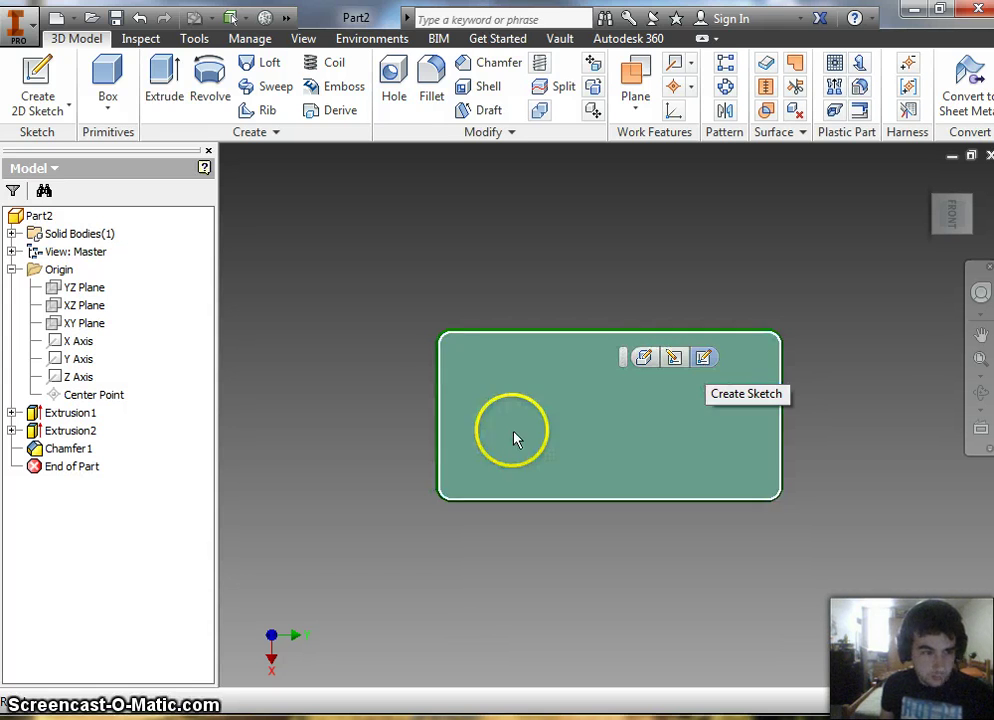
left_click(38, 97)
left_click(615, 454)
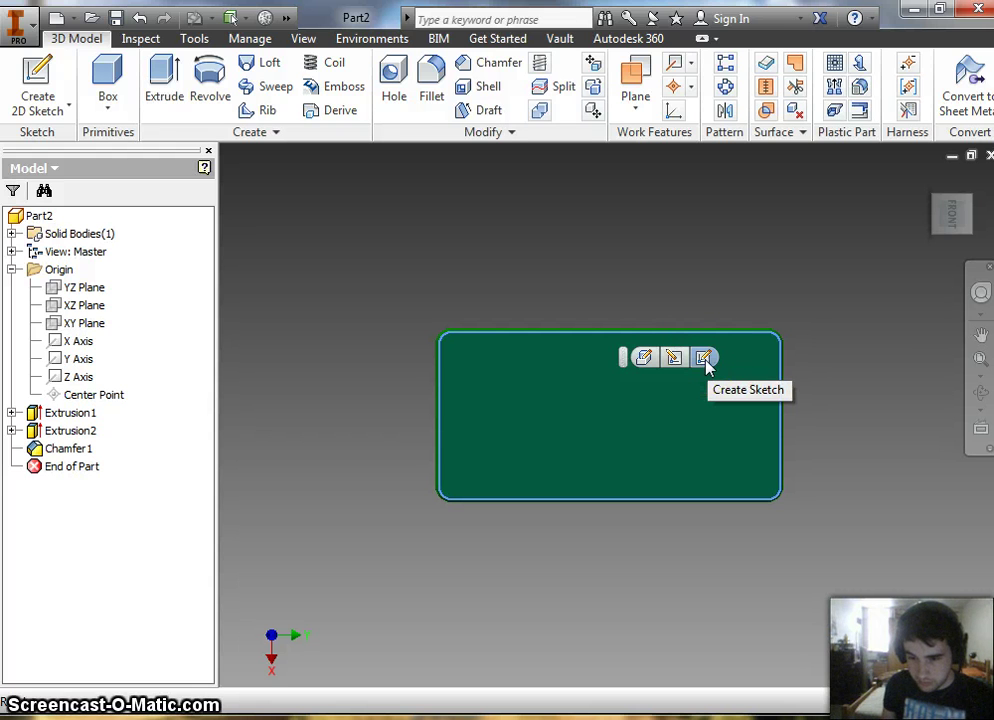
left_click(704, 359)
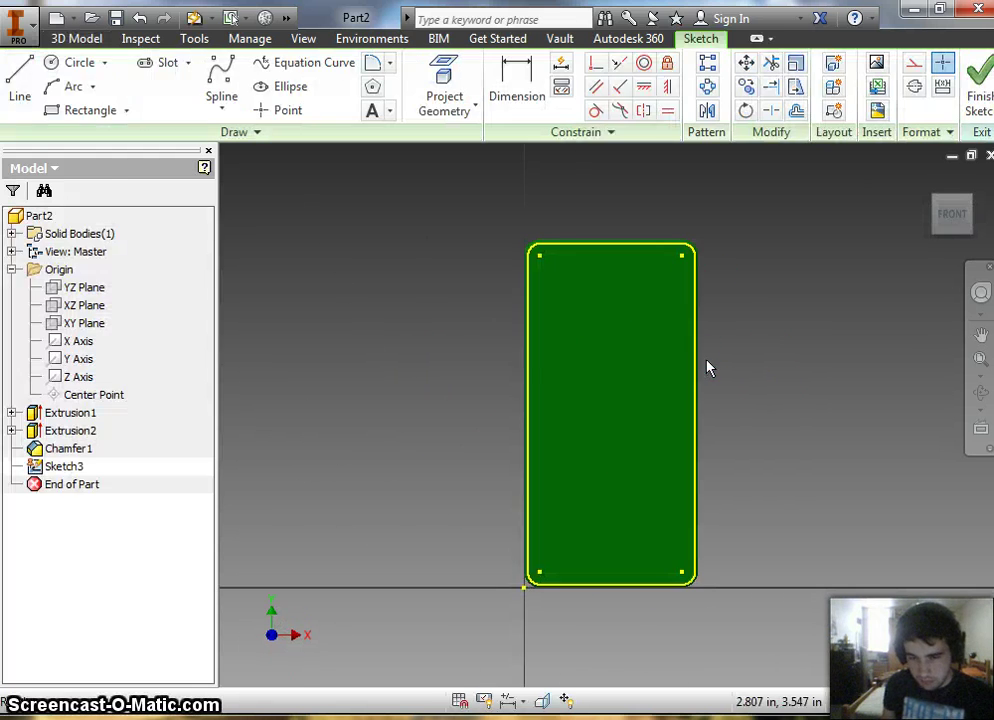
left_click(493, 304)
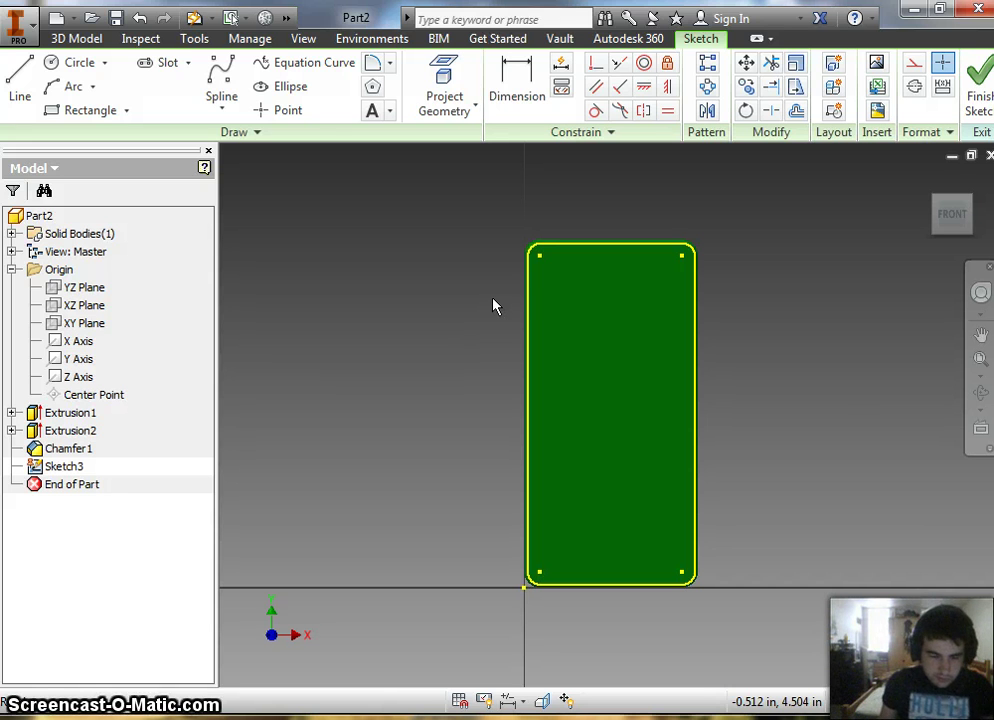
- Sketch a rectangle about 2.6 in wide and 3.71 in high, spanning between the long side edges of the flat face
left_click(68, 110)
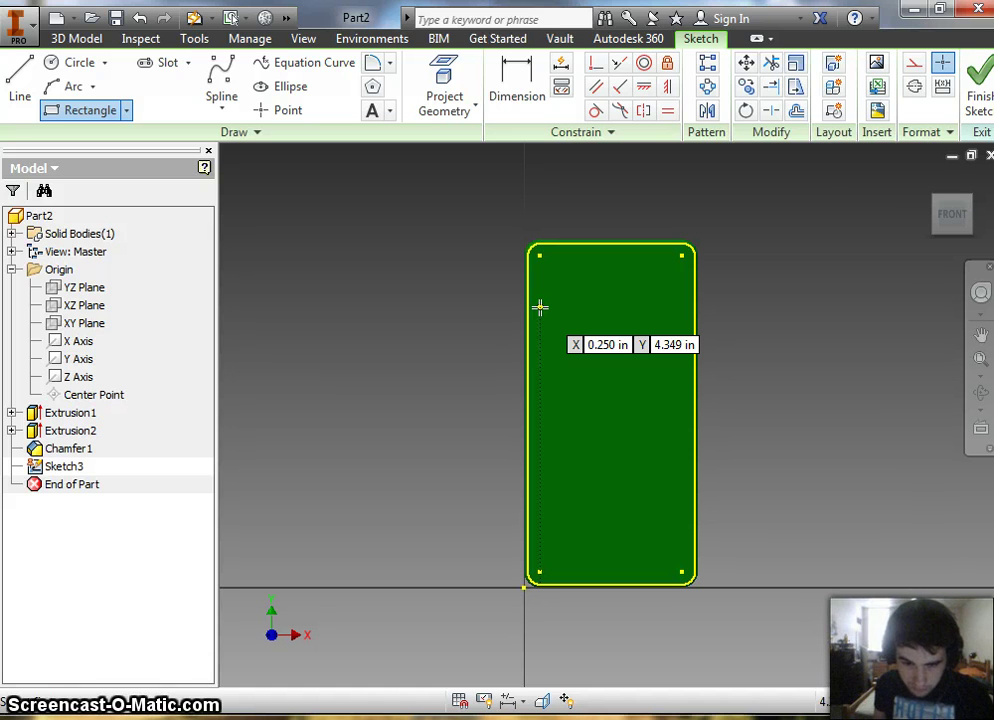
scroll(540, 307, "up", 3)
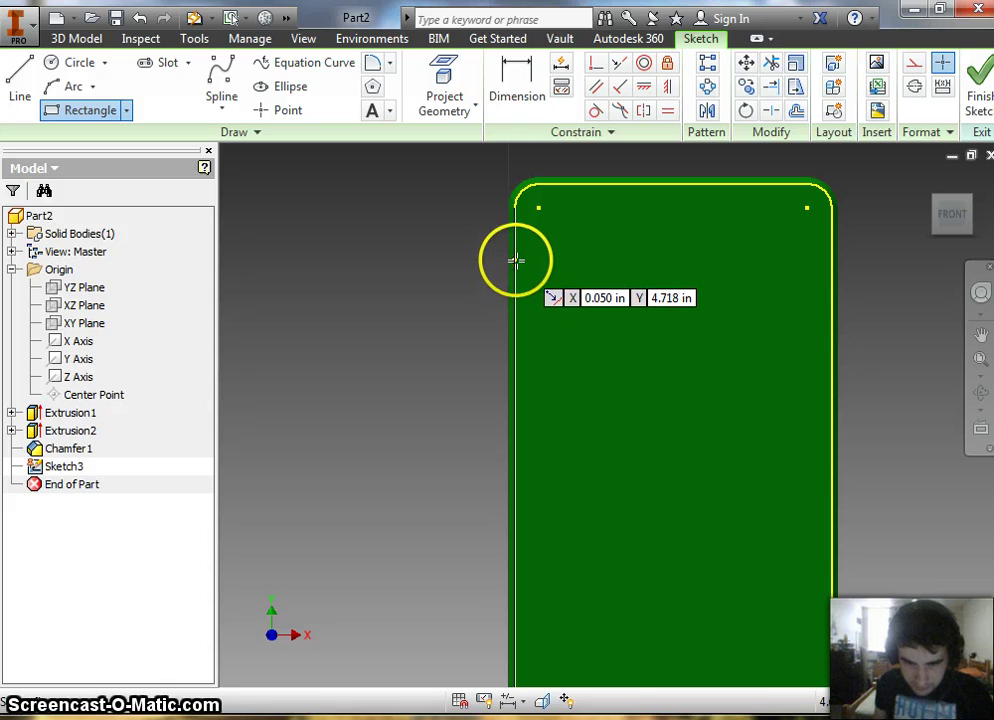
left_click(514, 260)
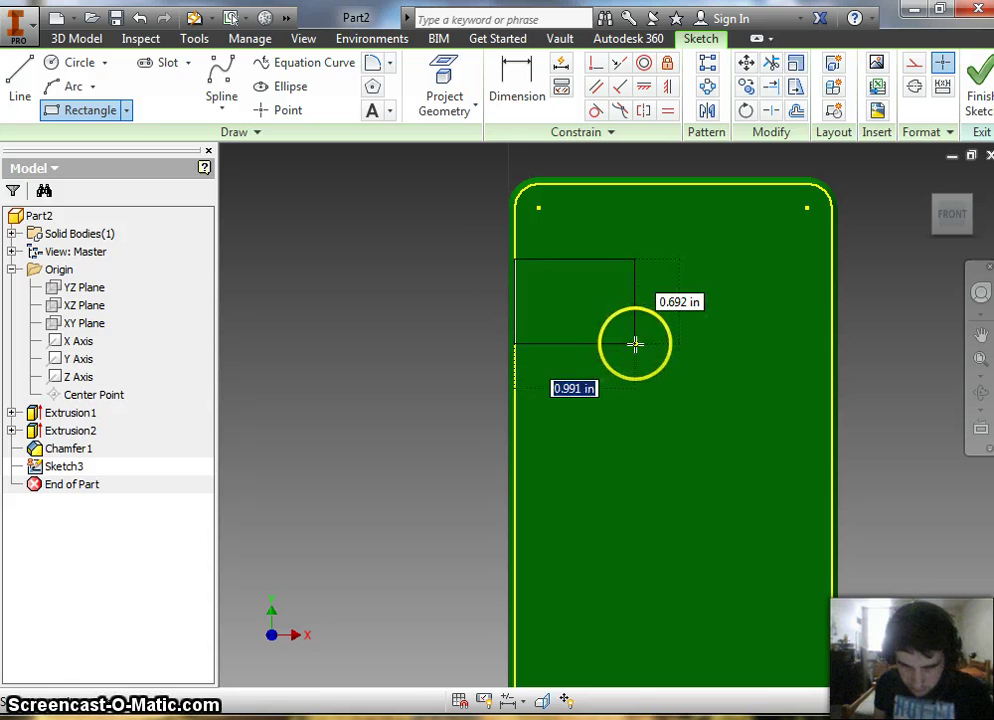
scroll(805, 546, "up", 3)
scroll(809, 546, "down", 8)
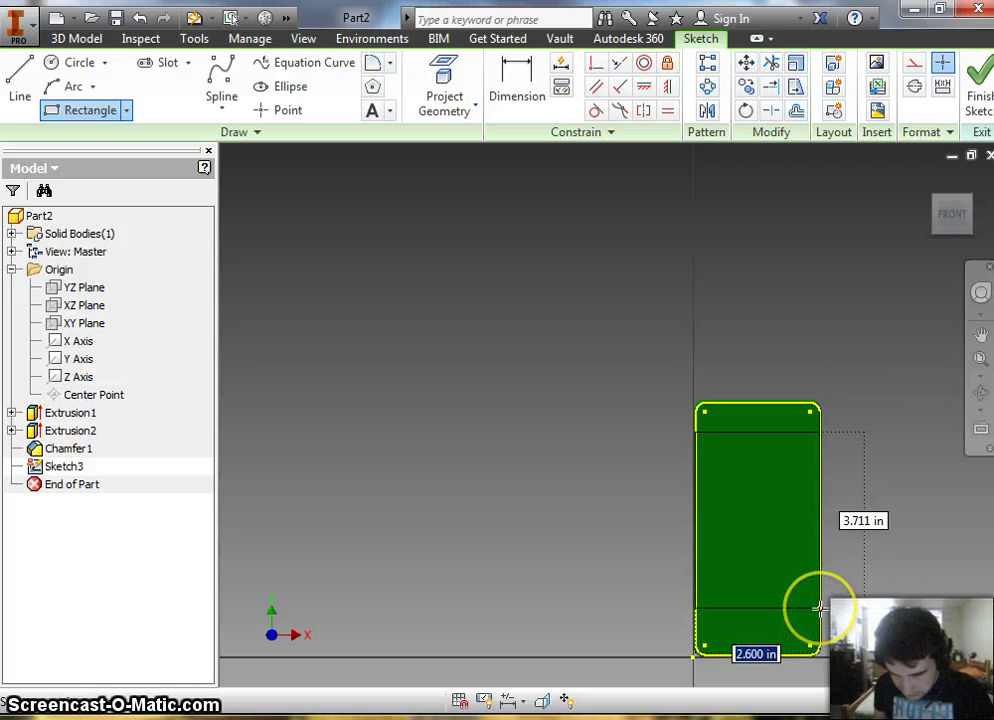
left_click(820, 607)
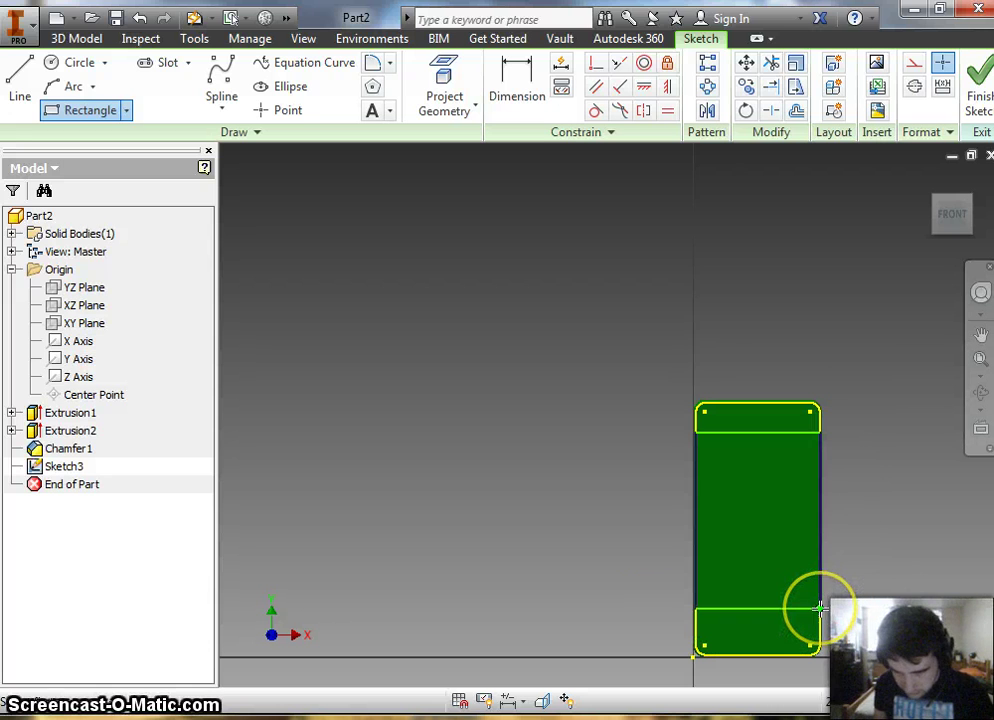
- Project the plate's outer straight edge at the upper short end into the sketch
left_click(515, 93)
scroll(725, 415, "up", 2)
scroll(732, 417, "up", 2)
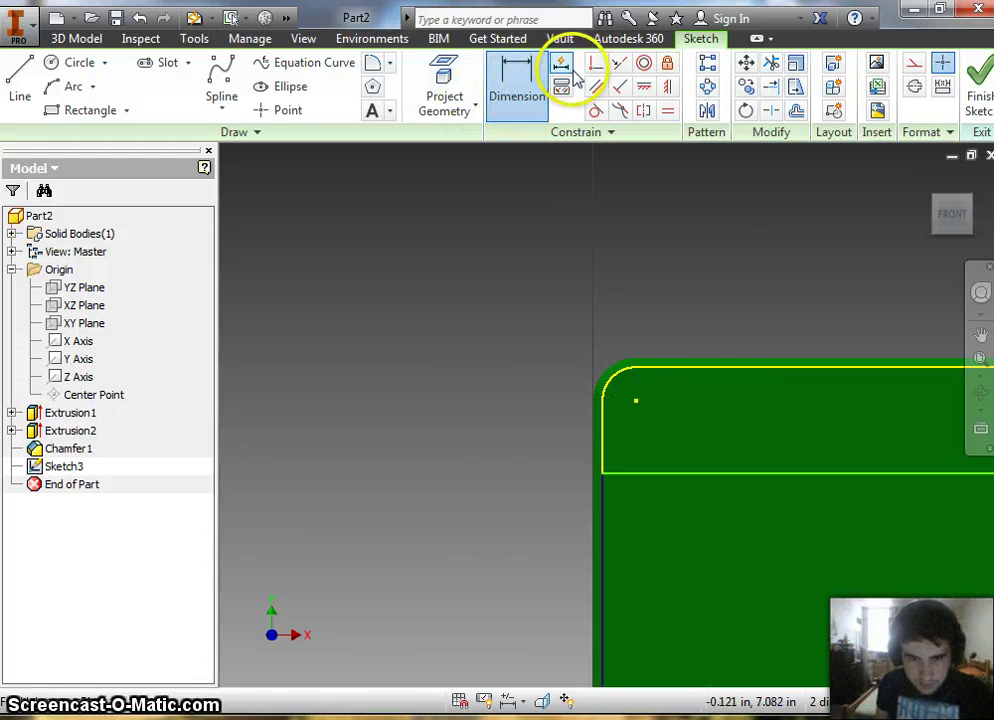
key("p")
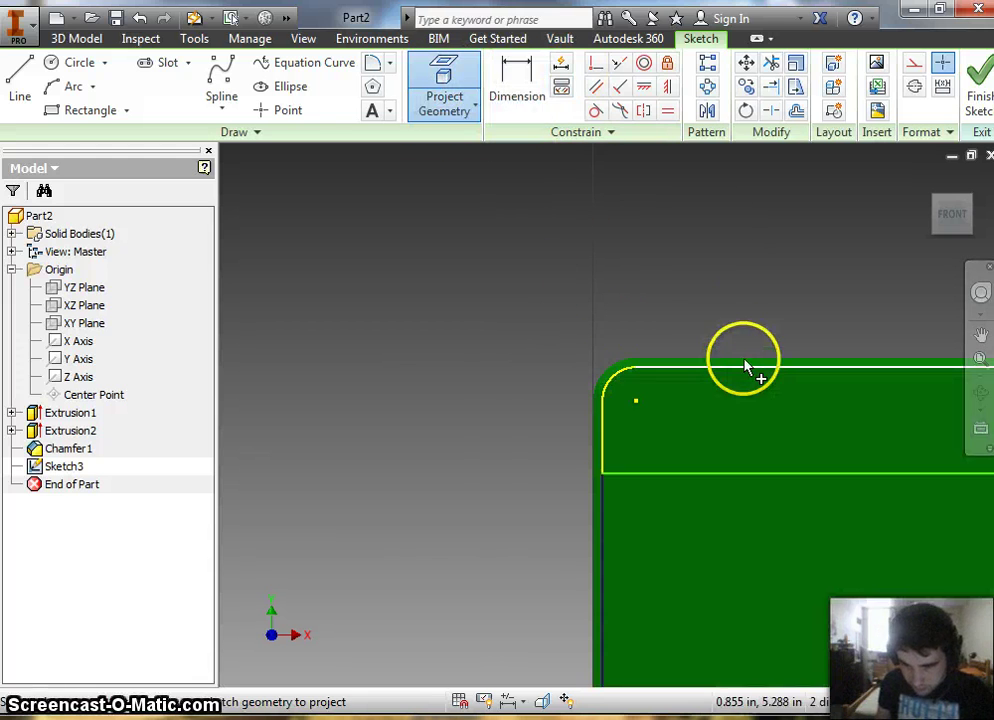
scroll(748, 362, "up", 1)
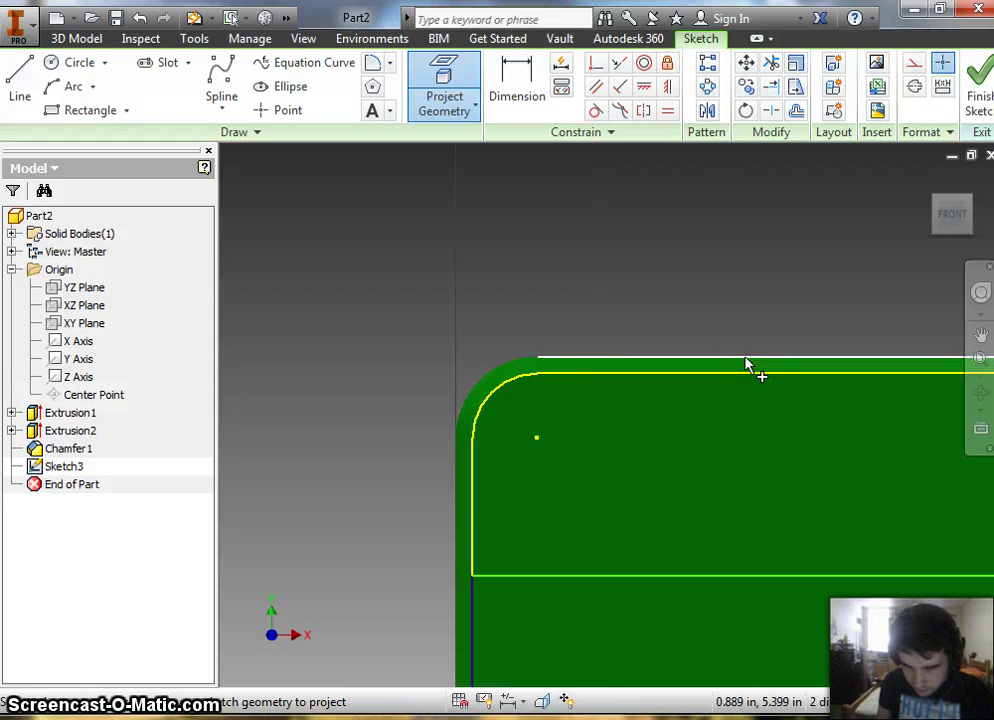
scroll(748, 362, "down", 3)
left_click(749, 490)
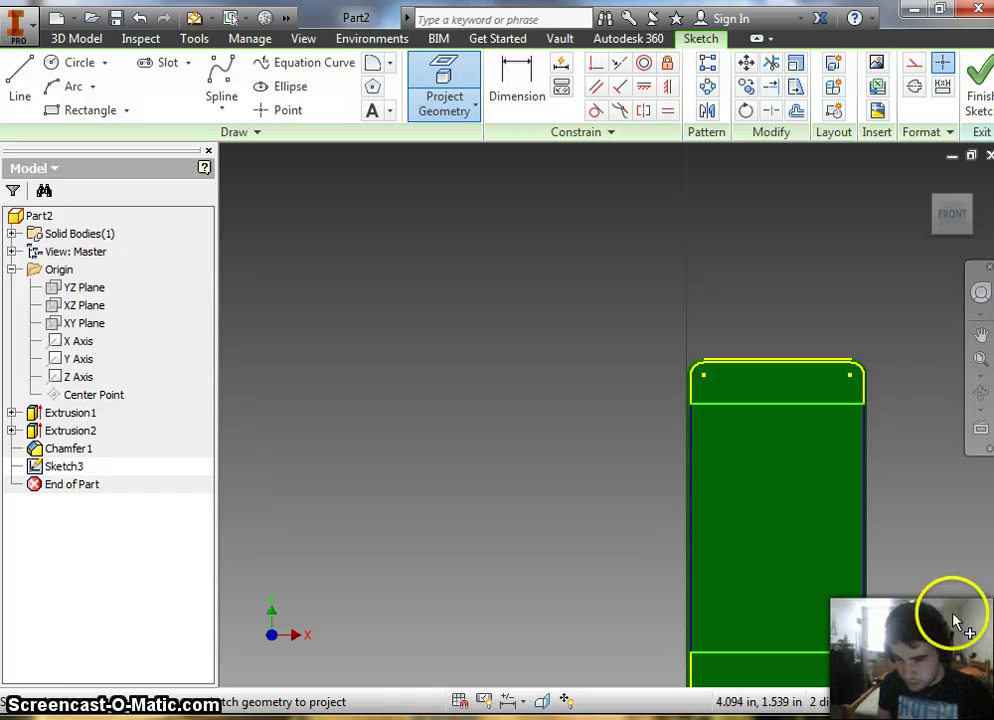
- Project the plate's outer straight edge at the lower short end into the sketch
scroll(915, 610, "up", 2)
scroll(909, 612, "down", 4)
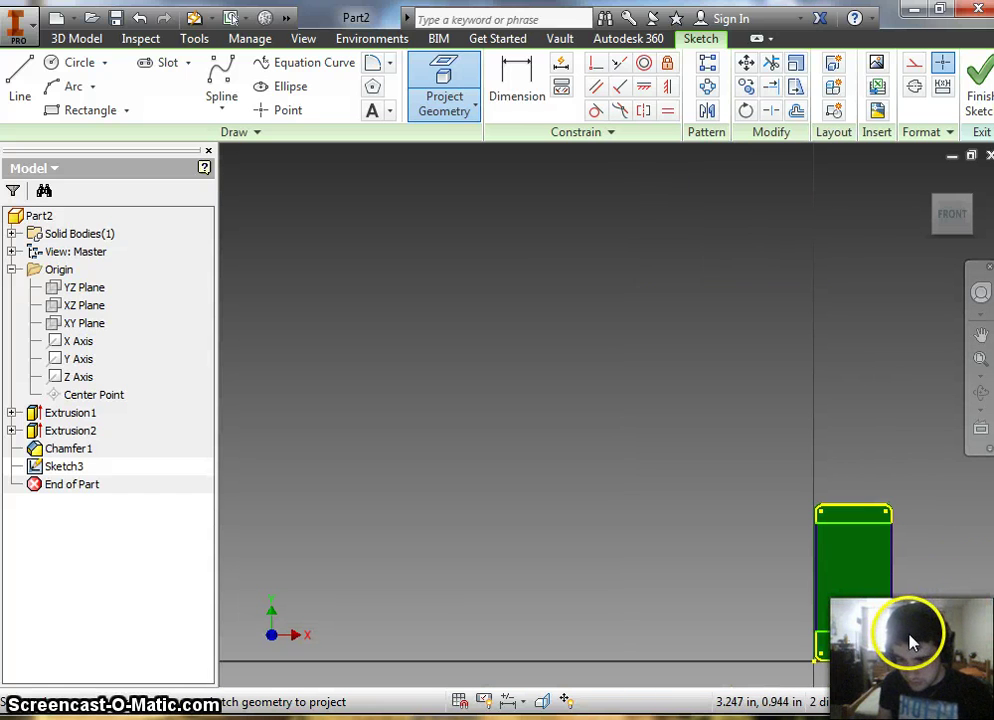
right_click(905, 638)
left_click(913, 657)
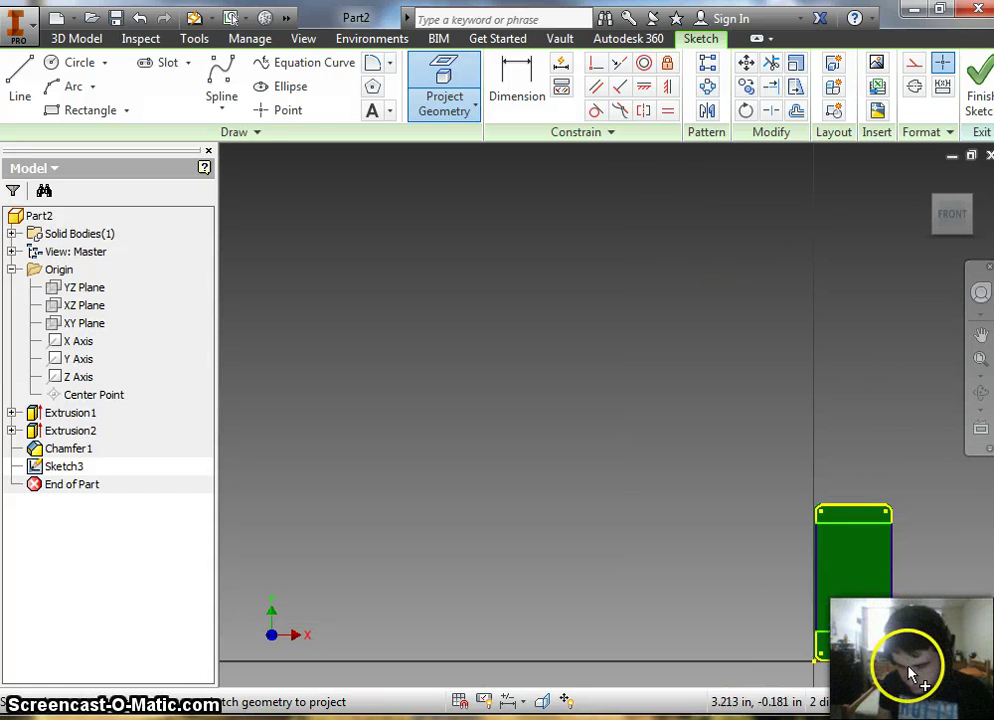
mouse_move(910, 660)
middle_mouse_down()
mouse_move(892, 590)
mouse_move(817, 432)
middle_mouse_up()
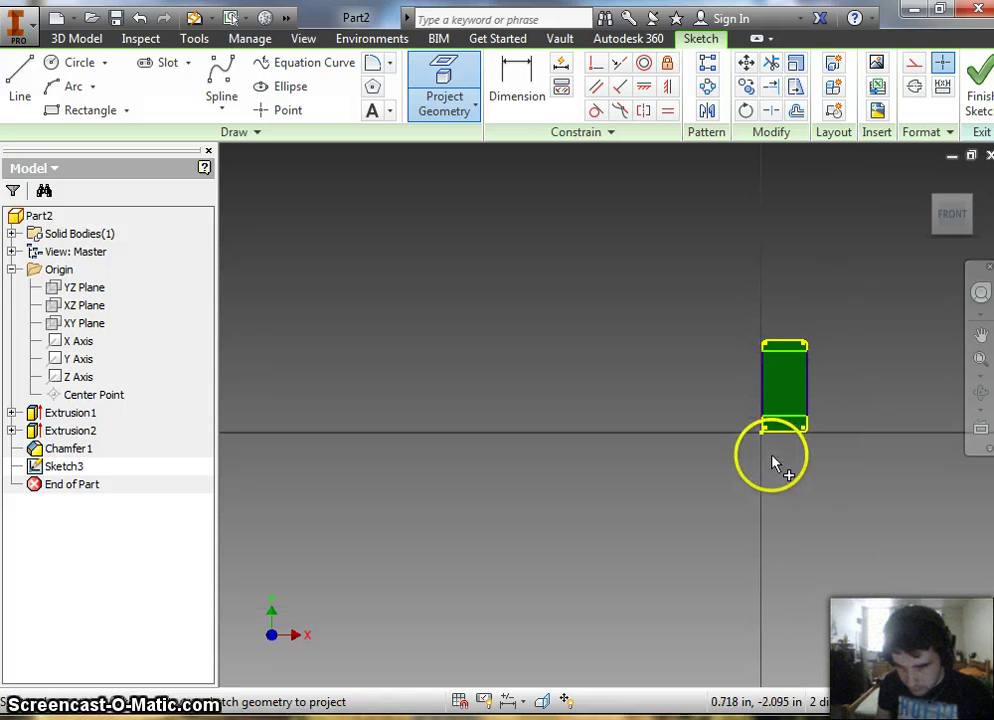
scroll(775, 460, "up", 5)
left_click(781, 470)
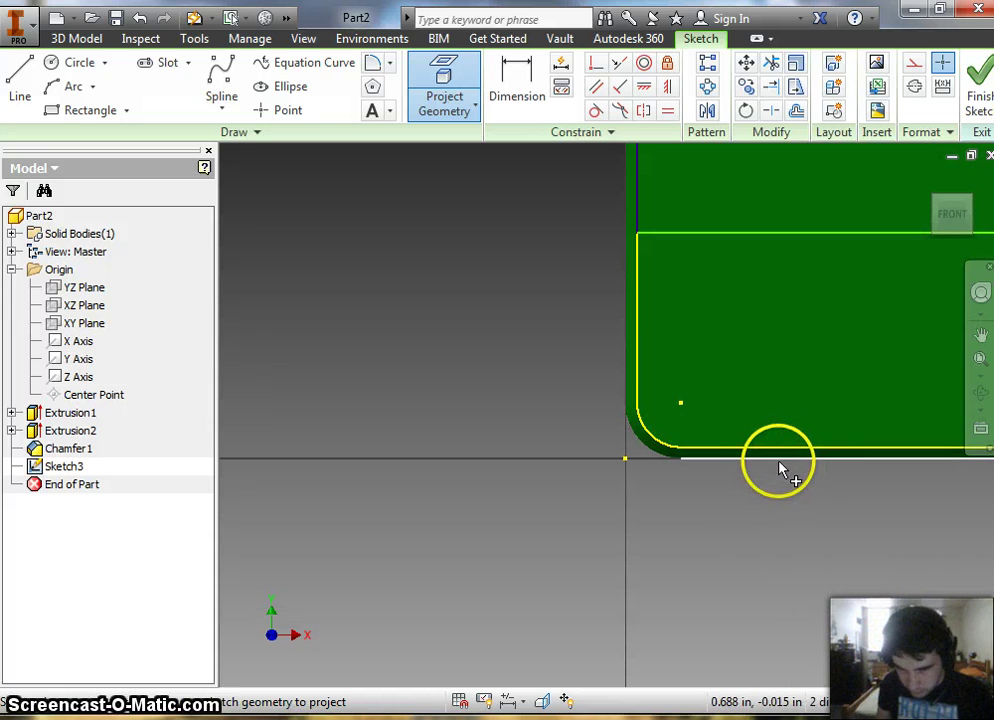
- Dimension the rectangle's lower line 0.4 in from the plate's projected lower outer edge
left_click(503, 84)
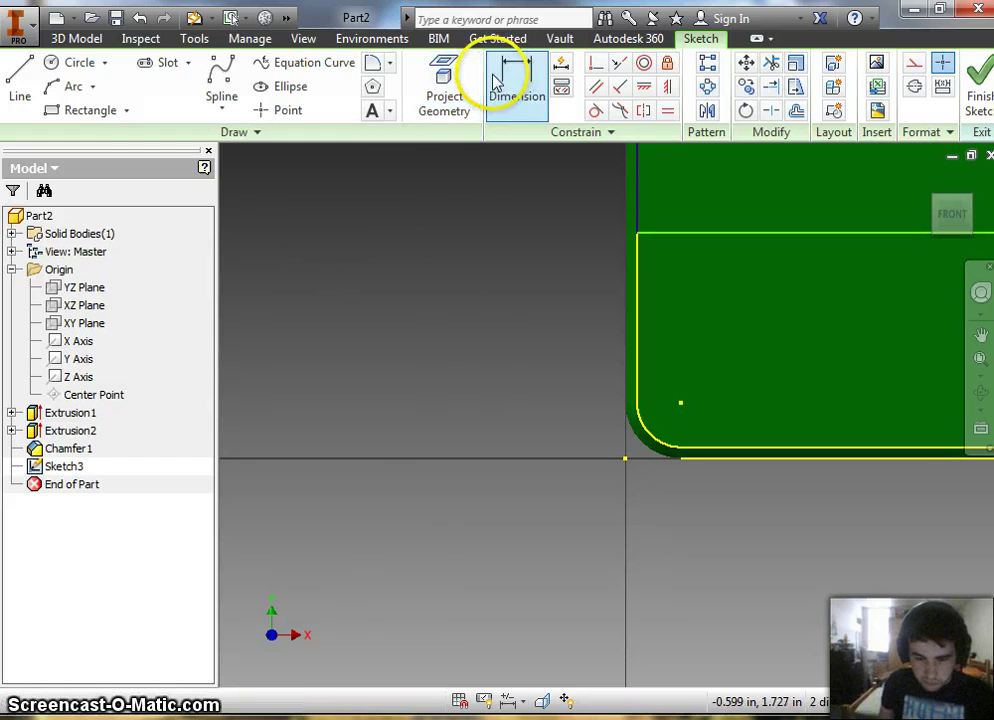
left_click(740, 234)
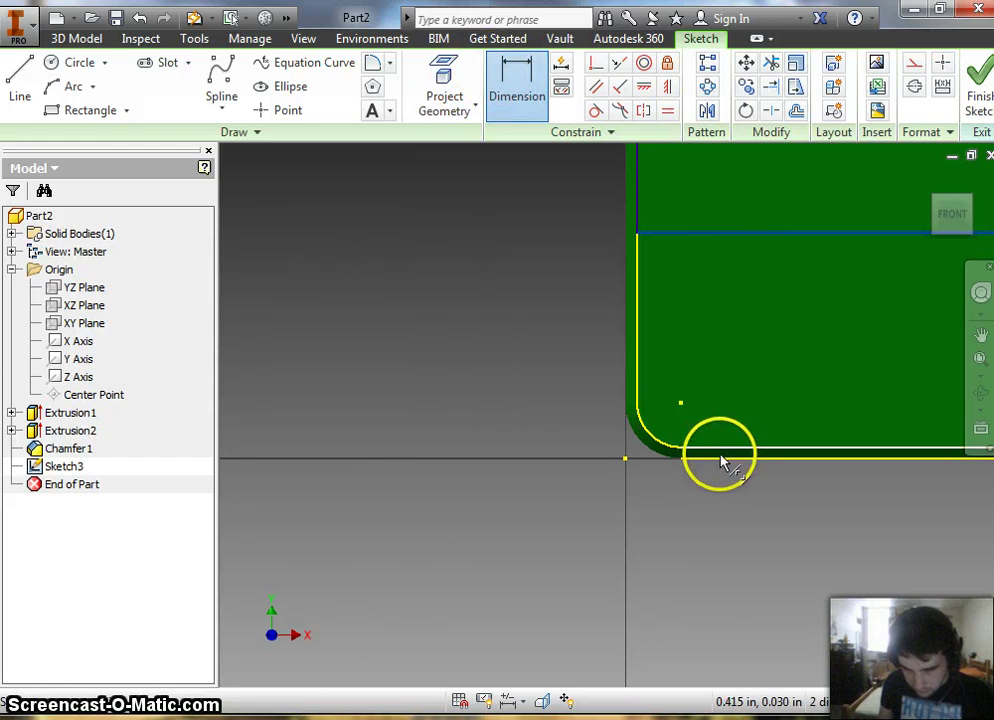
left_click(655, 457)
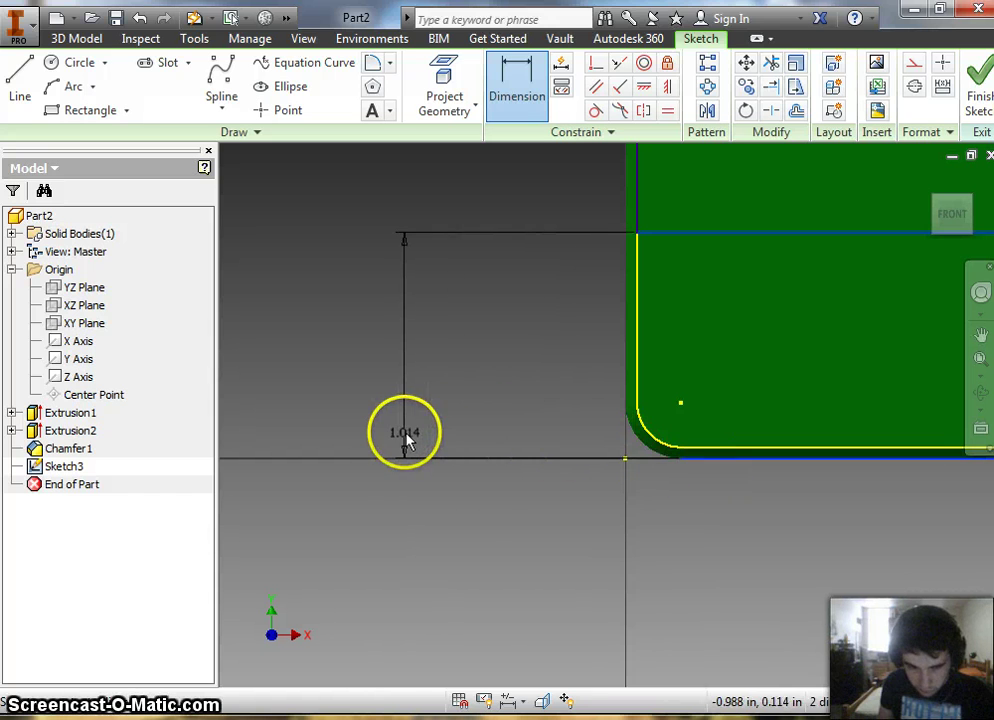
left_click(406, 434)
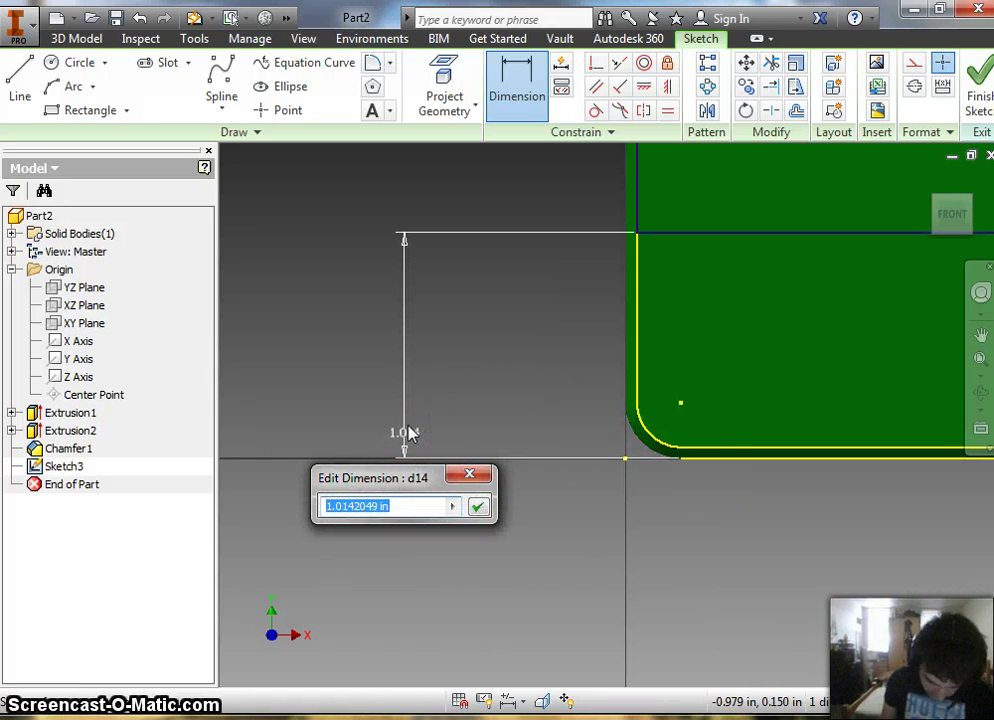
type(".4")
key("Return")
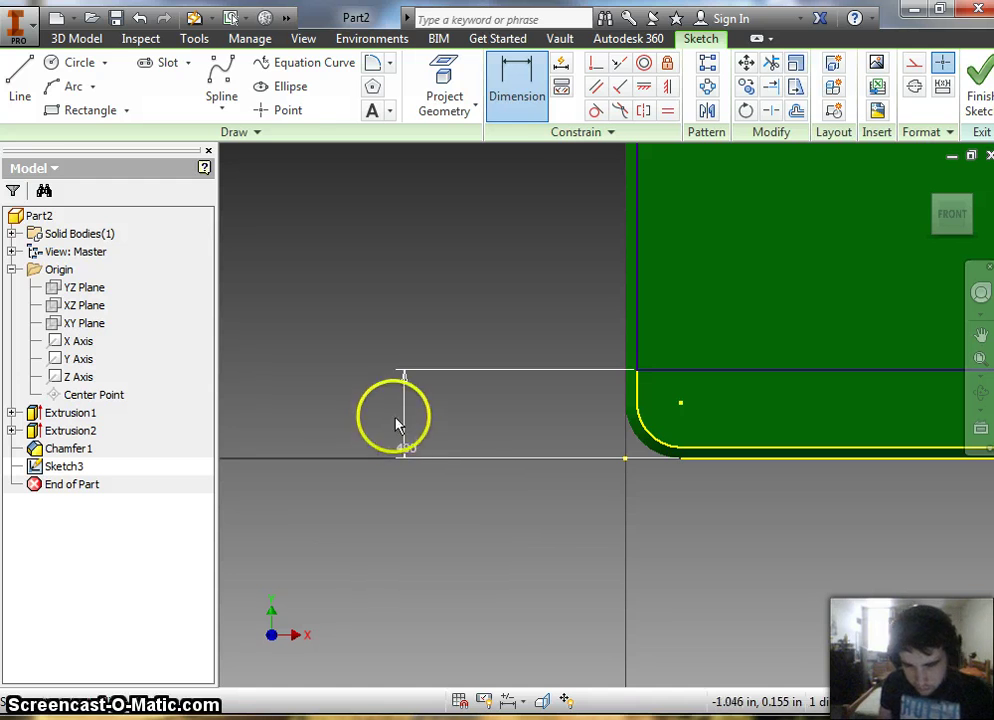
- Dimension the rectangle's upper line 0.4 in from the plate's projected upper outer edge
scroll(566, 213, "up", 2)
scroll(576, 232, "down", 4)
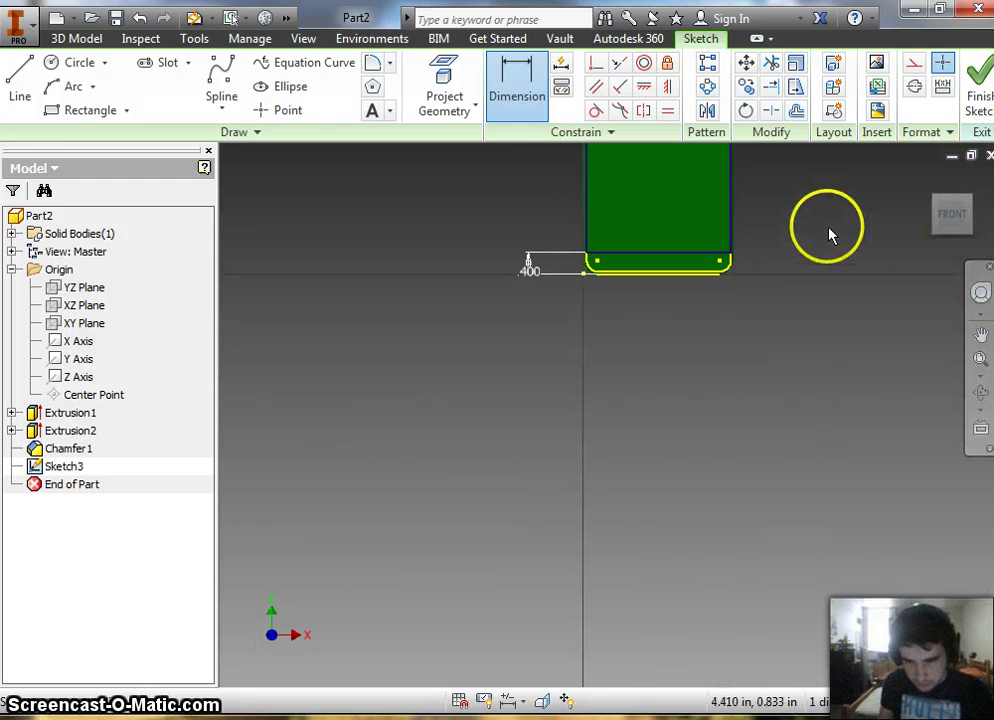
middle_click_drag(830, 231, 790, 585)
scroll(645, 322, "down", 5)
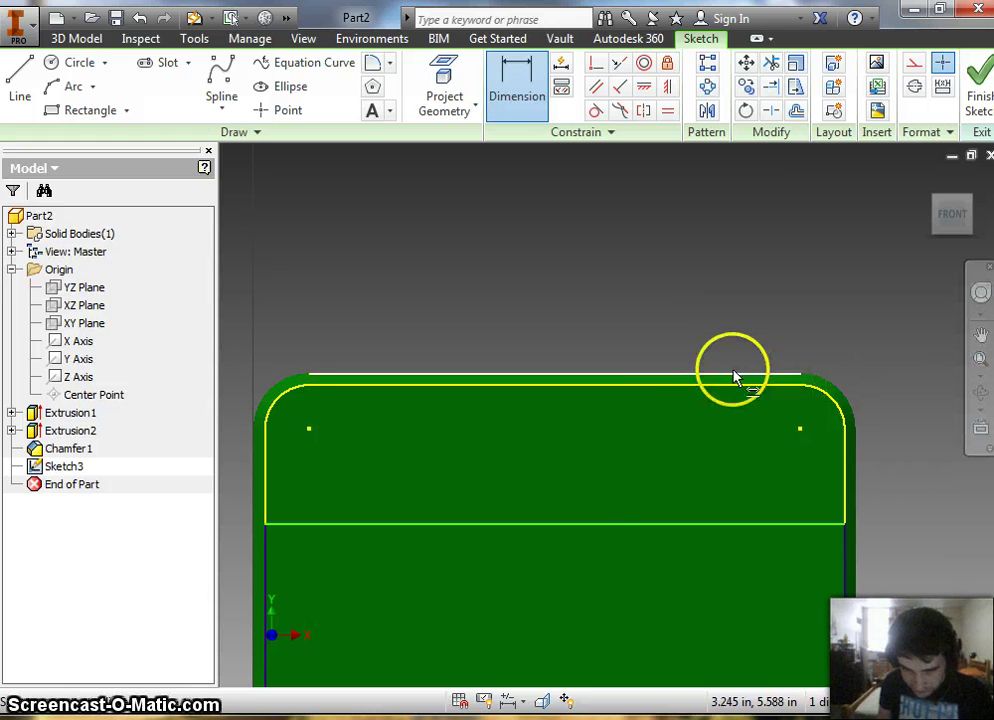
left_click(558, 528)
left_click(595, 380)
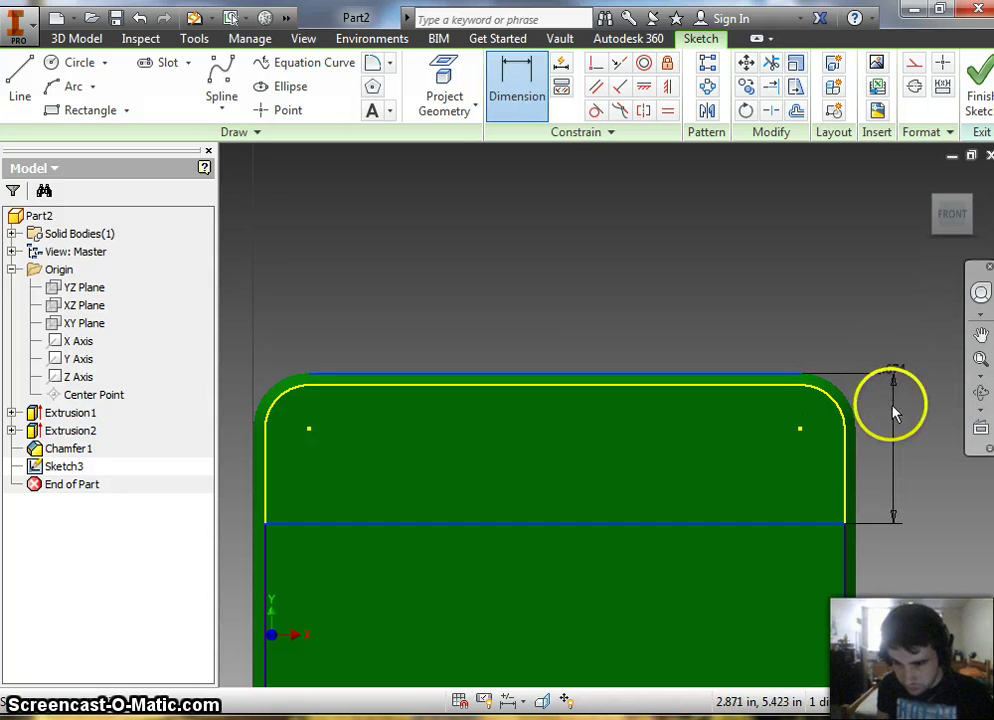
left_click(897, 432)
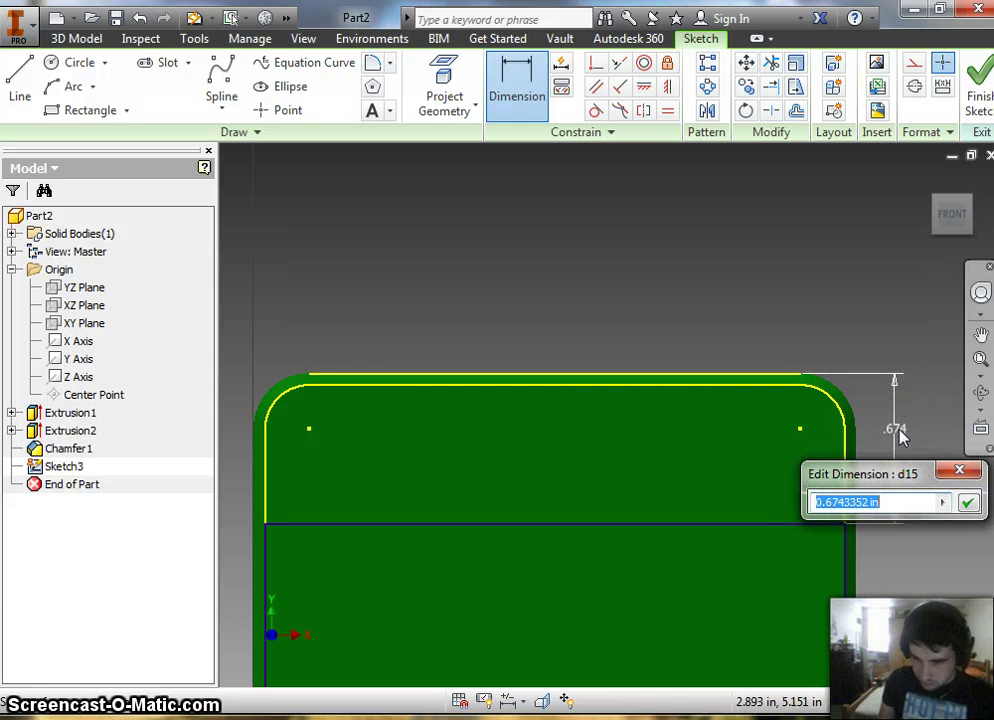
type(".4")
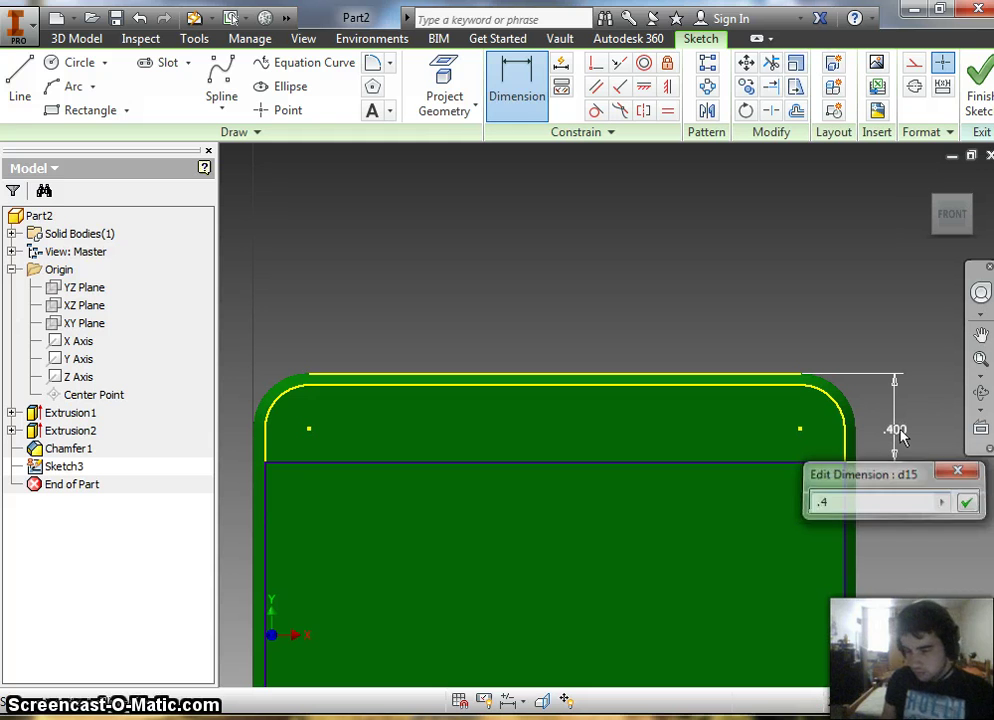
key("Return")
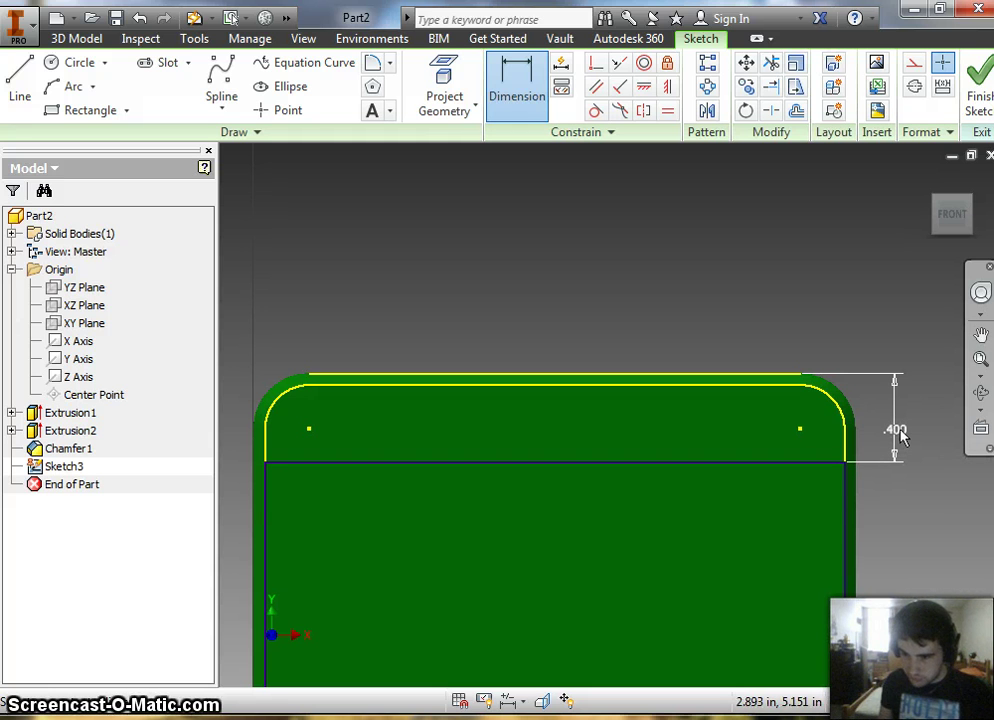
- Check the whole dimensioned rectangle on the flat face and finish the sketch
scroll(888, 412, "down", 5)
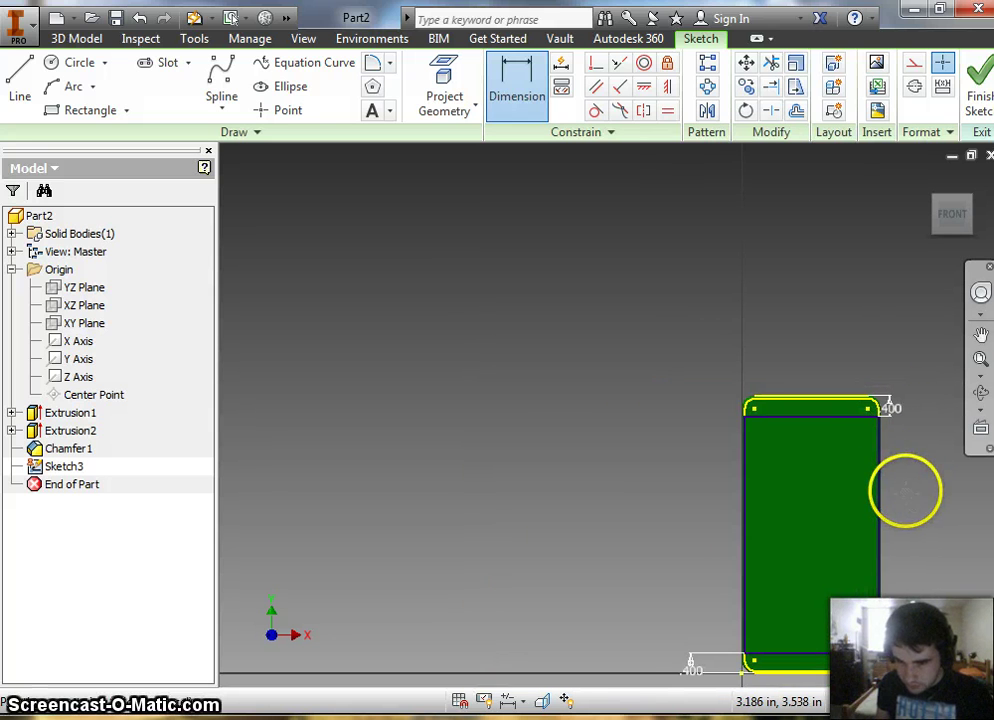
middle_click_drag(905, 488, 703, 333)
scroll(695, 326, "up", 3)
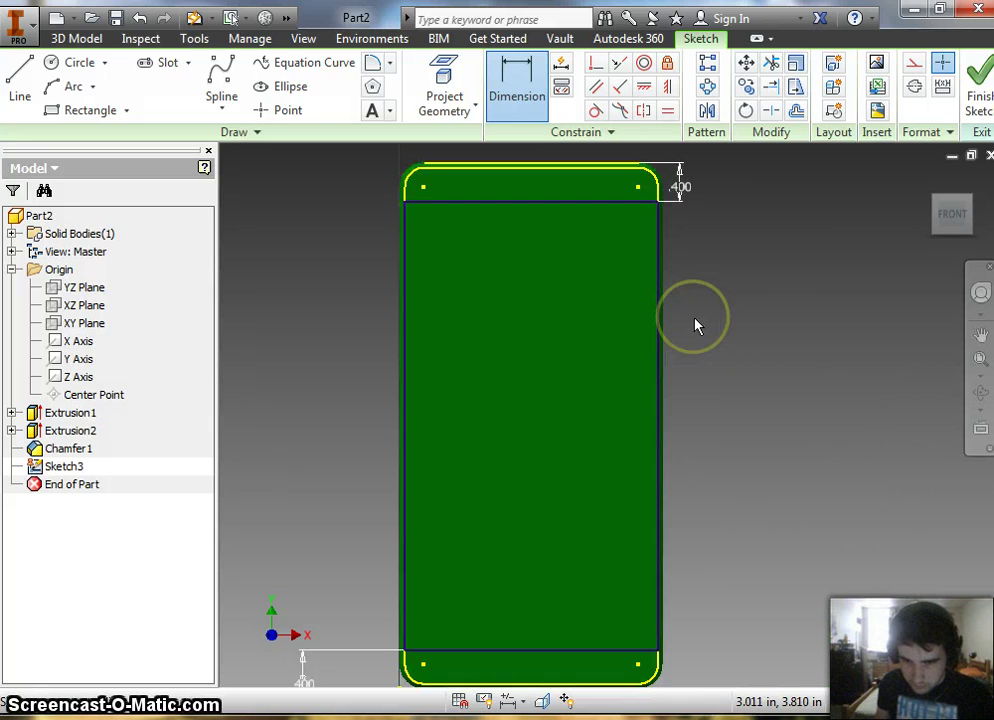
scroll(695, 326, "down", 3)
left_click(980, 68)
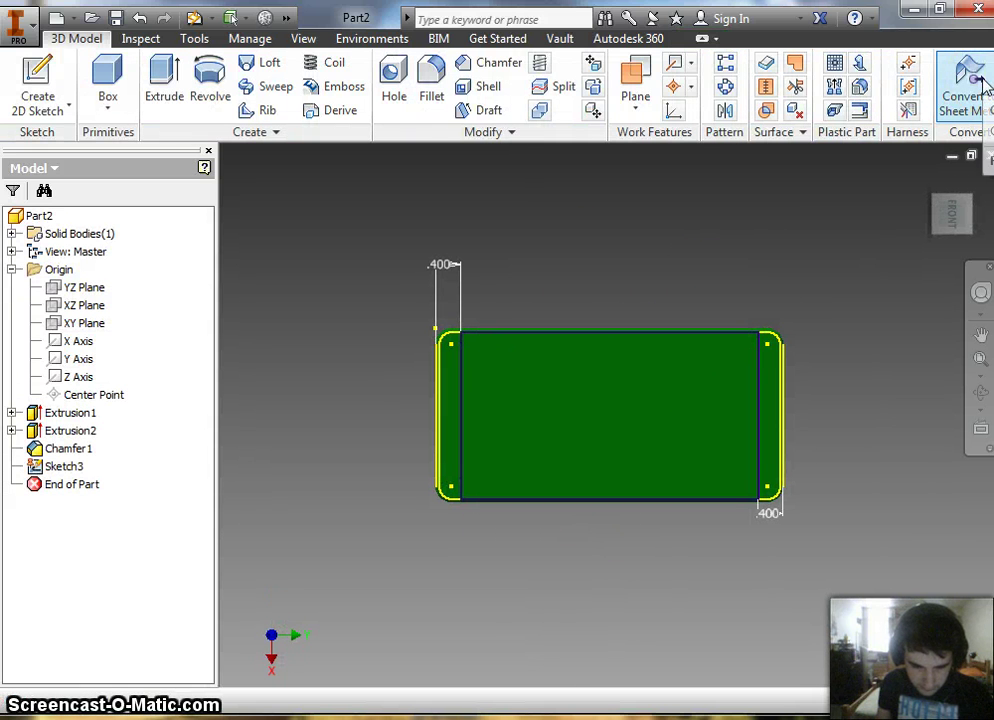
- Start an extrusion from the sketch on the plate's flat face and choose its operation type
left_click(174, 80)
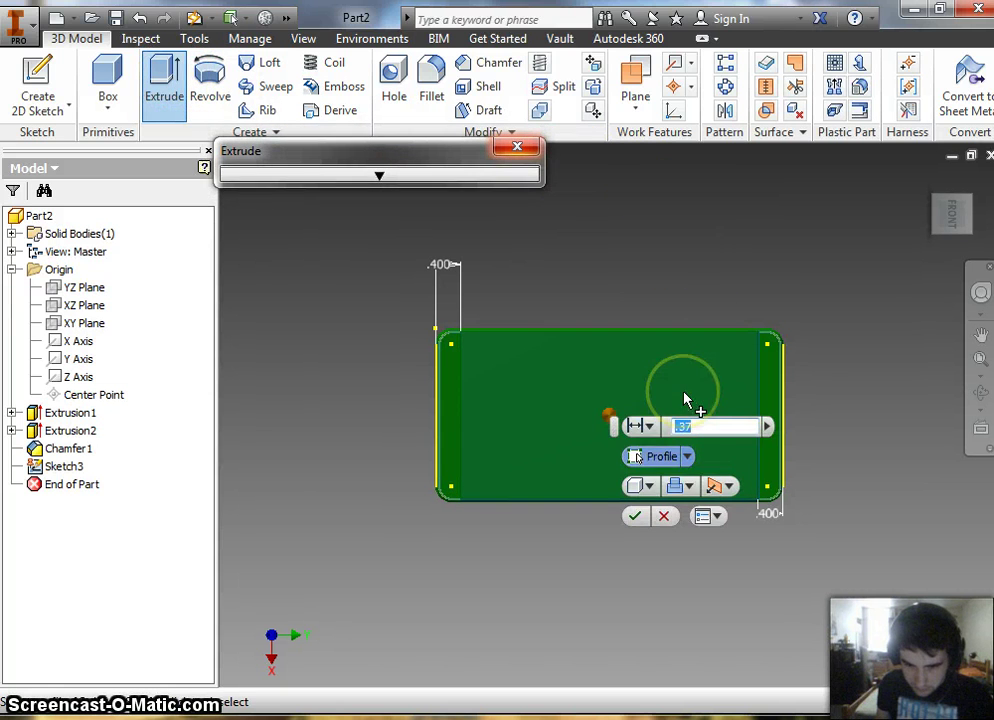
left_click(690, 490)
left_click(705, 535)
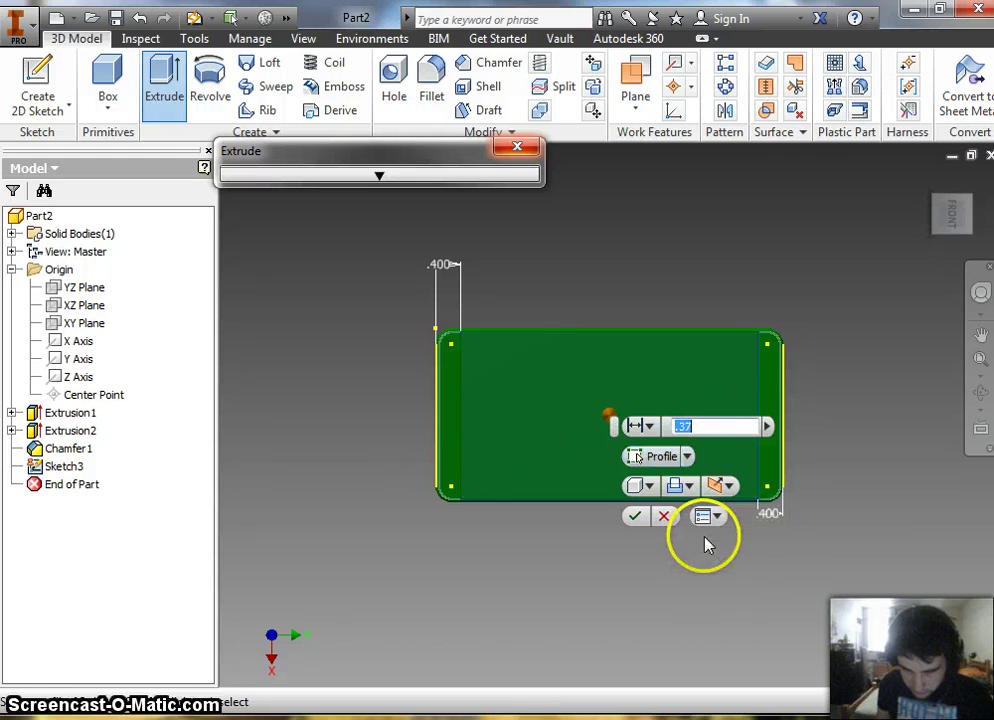